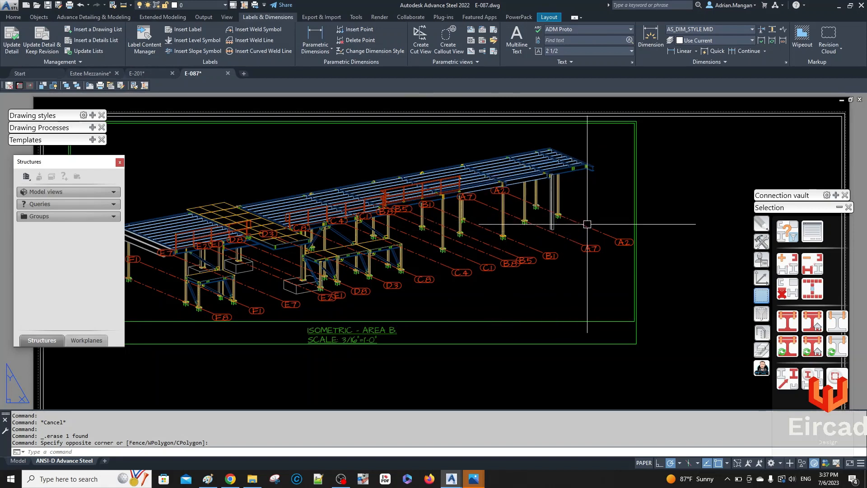
{"action": "left_click", "coordinate": [586, 223]}
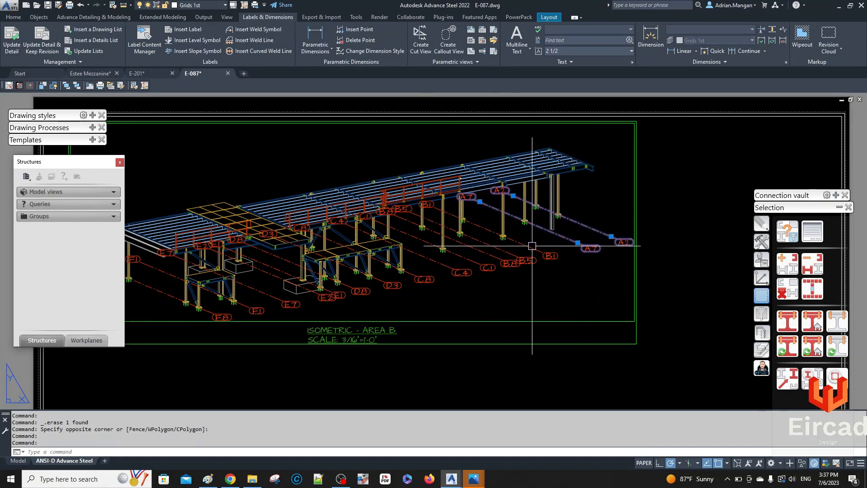
{"action": "left_click", "coordinate": [513, 240]}
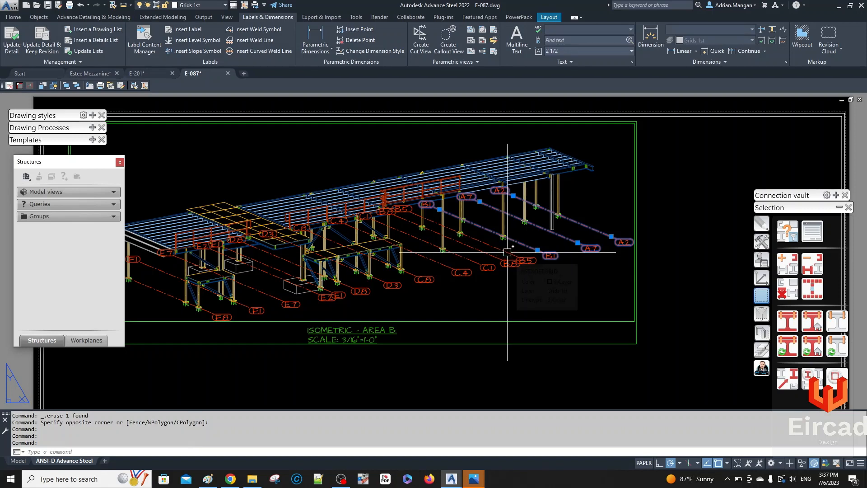
{"action": "left_click", "coordinate": [507, 252]}
{"action": "left_click", "coordinate": [484, 254]}
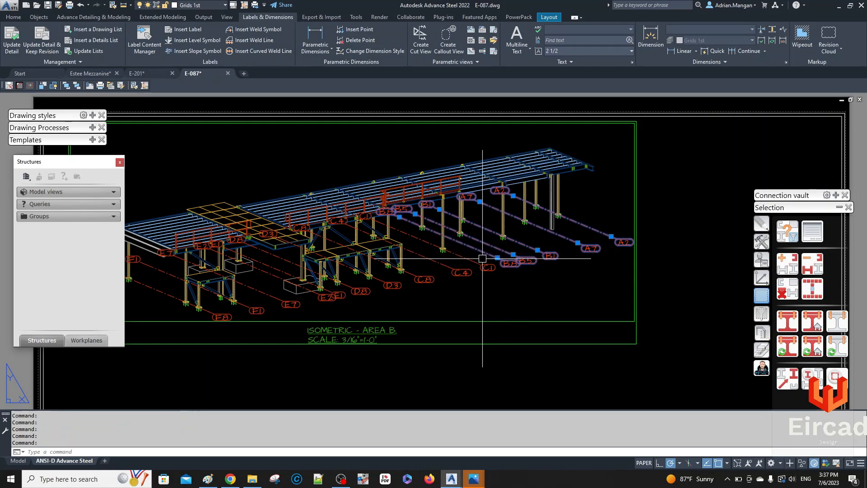
{"action": "left_click", "coordinate": [447, 249]}
{"action": "left_click", "coordinate": [440, 263]}
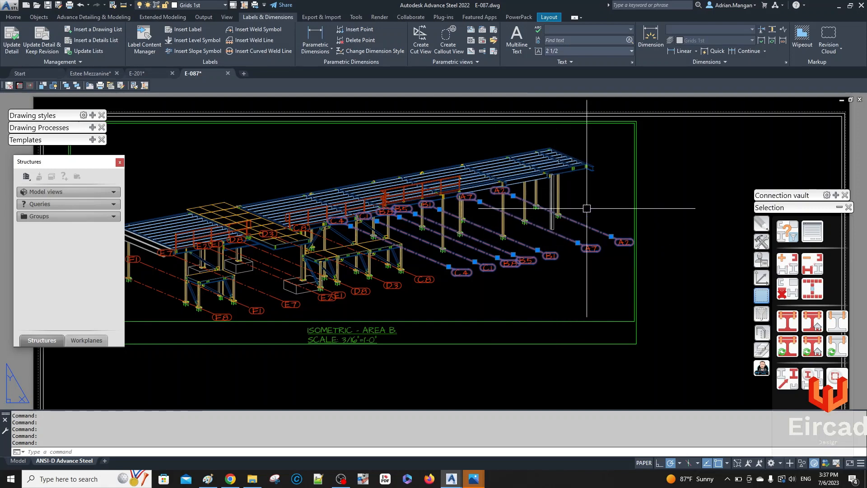
{"action": "left_click", "coordinate": [407, 274]}
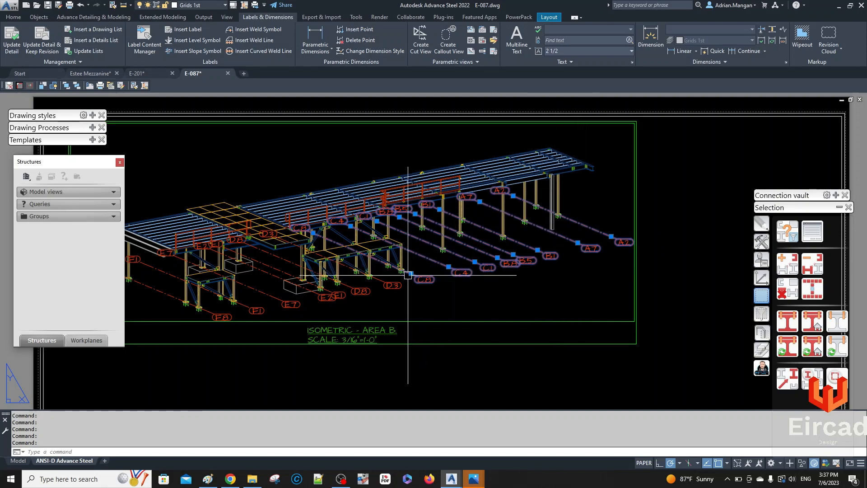
{"action": "left_click", "coordinate": [386, 282]}
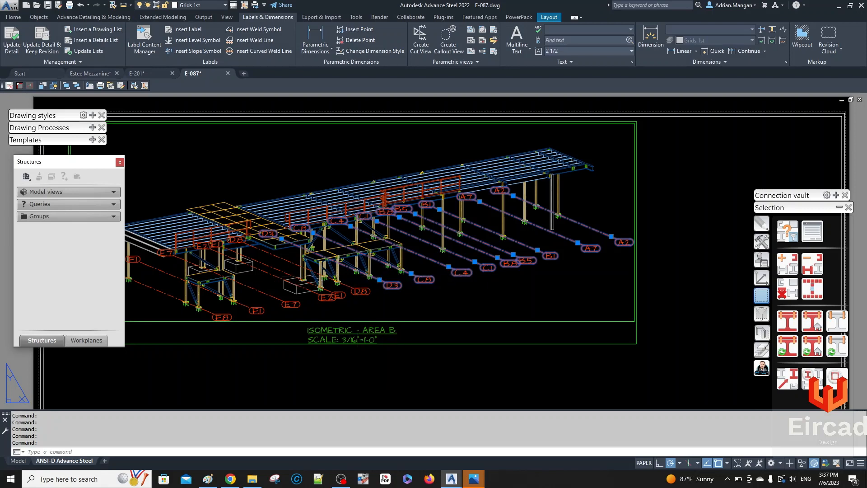
{"action": "key", "text": "Escape"}
- Delete grid lines E.7, E.2, E.1, D.8, D.3, C.8, C.4, B.8, B.5 and A.7 from the Area B isometric view
{"action": "middle_click_drag", "start_coordinate": [447, 252], "coordinate": [510, 232]}
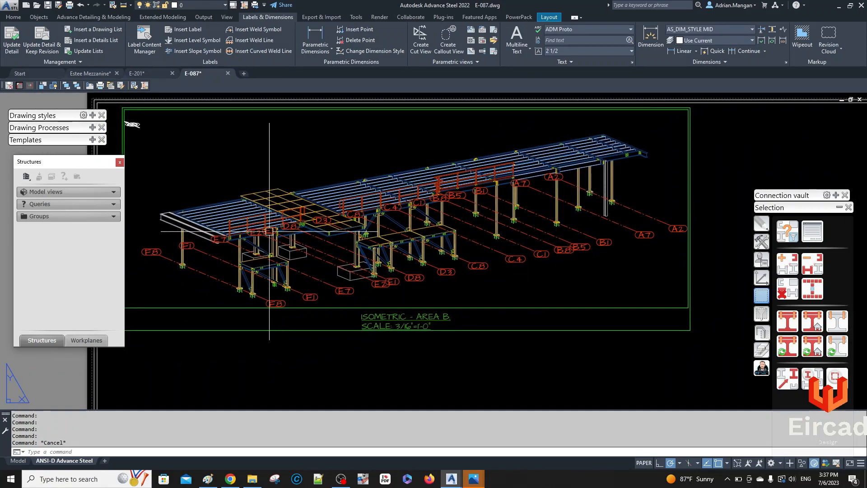
{"action": "left_click", "coordinate": [333, 256]}
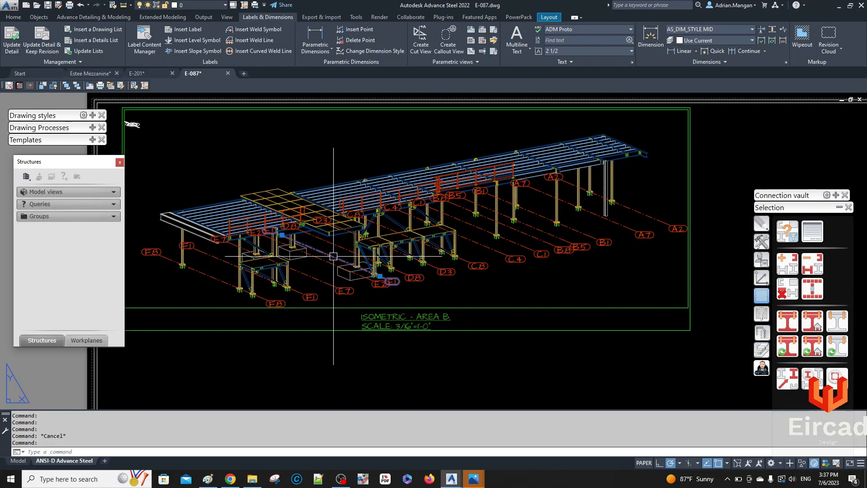
{"action": "left_click", "coordinate": [311, 255]}
{"action": "left_click", "coordinate": [309, 275]}
{"action": "left_click", "coordinate": [341, 248]}
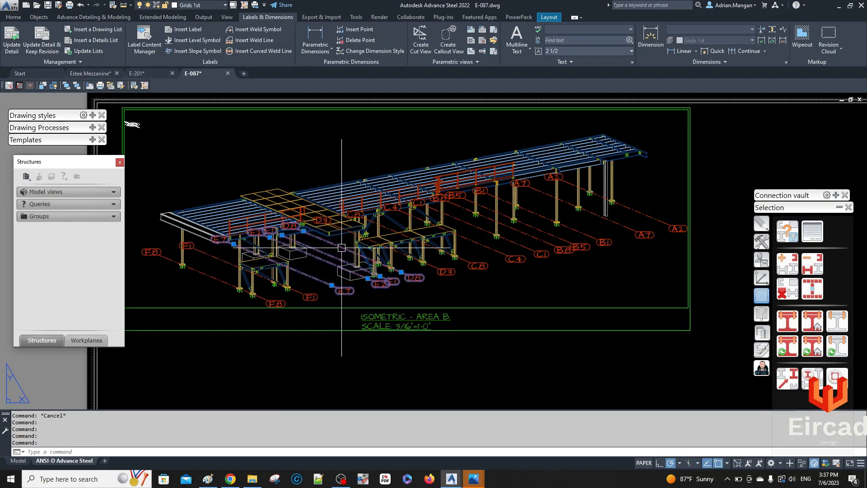
{"action": "left_click", "coordinate": [296, 290]}
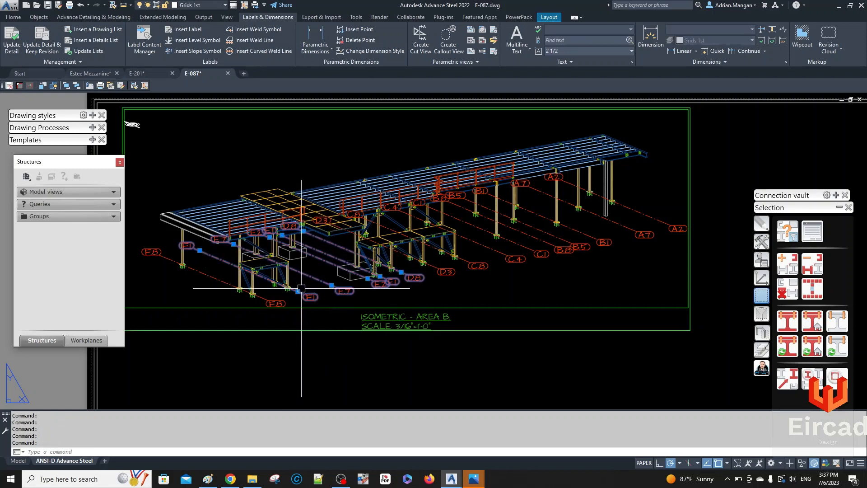
{"action": "left_click", "coordinate": [301, 288], "text": "shift"}
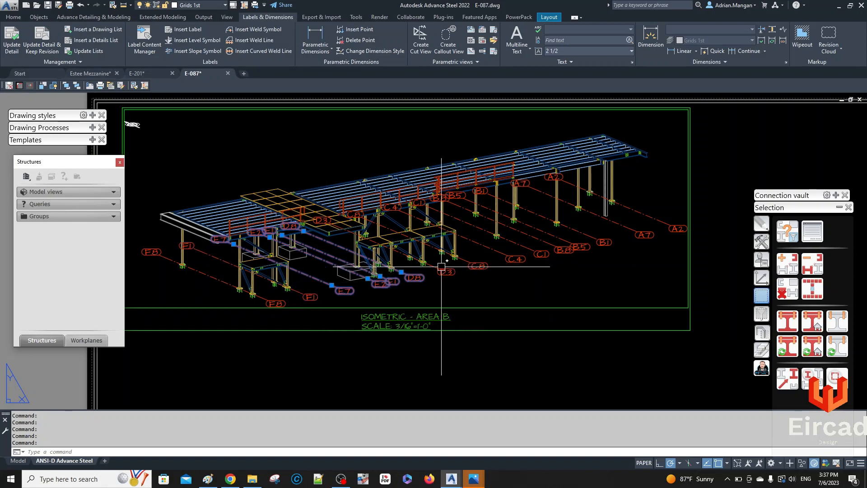
{"action": "scroll", "coordinate": [432, 267], "scroll_direction": "up", "scroll_amount": 2}
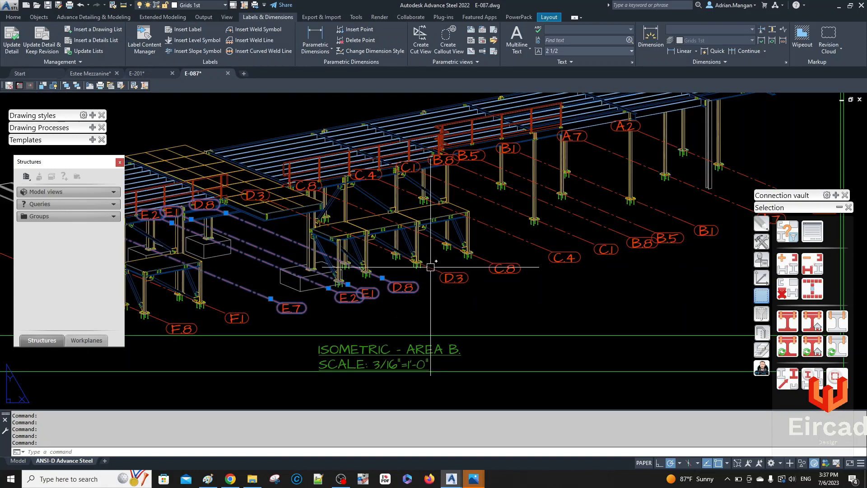
{"action": "left_click", "coordinate": [430, 267]}
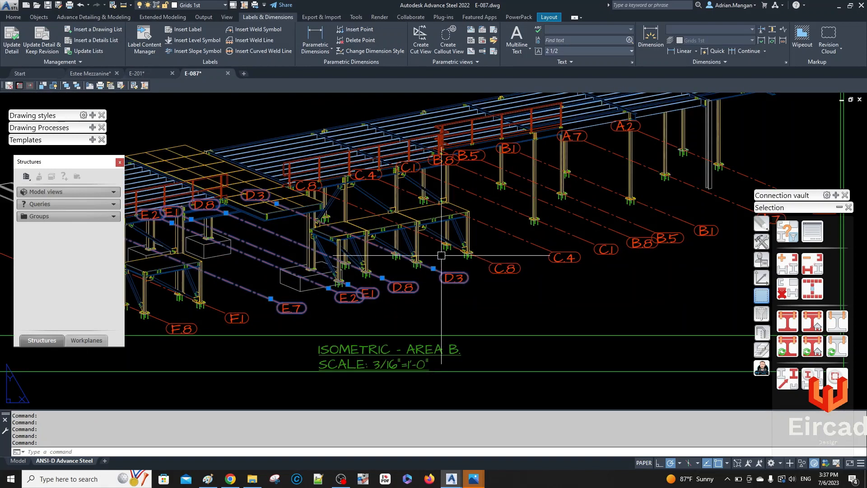
{"action": "left_click", "coordinate": [427, 235]}
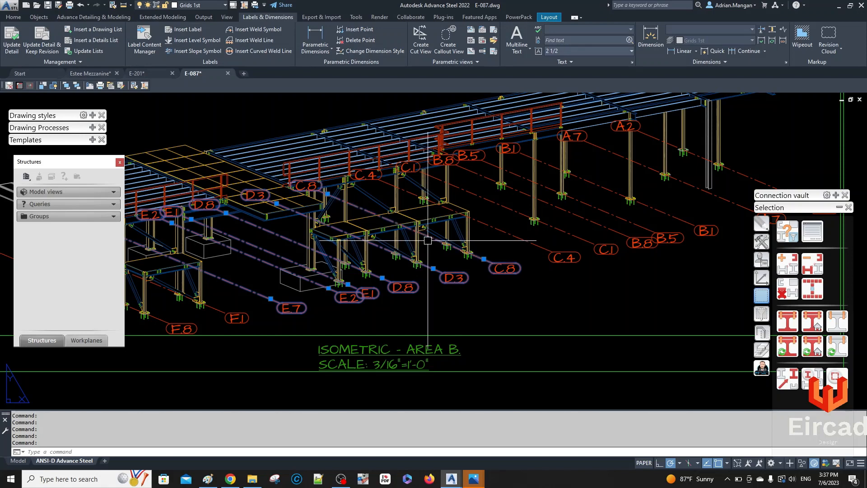
{"action": "left_click", "coordinate": [522, 241]}
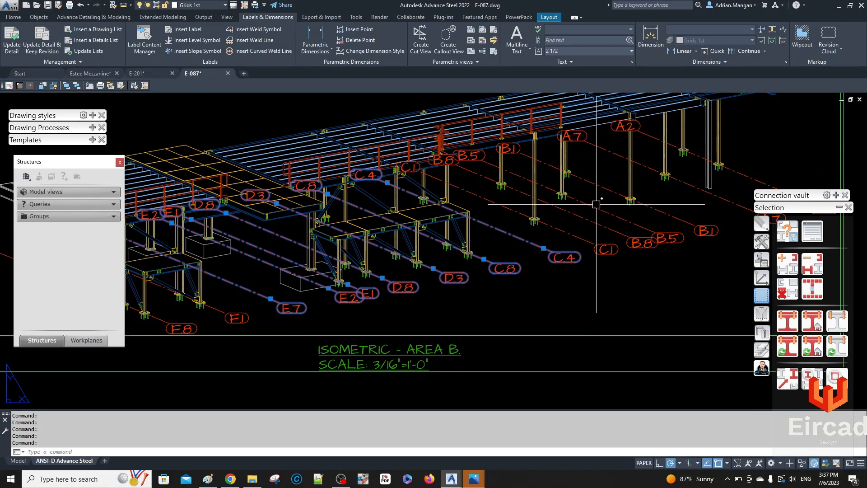
{"action": "left_click", "coordinate": [602, 222]}
{"action": "left_click", "coordinate": [607, 213]}
{"action": "left_click", "coordinate": [656, 169]}
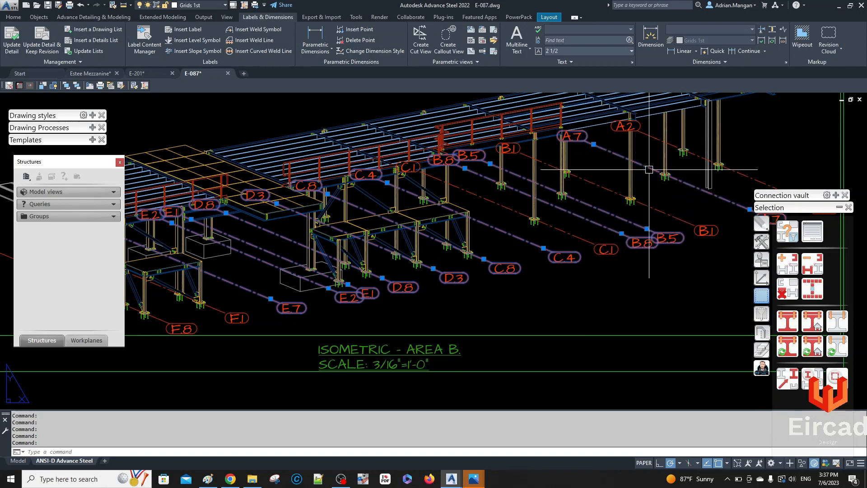
{"action": "key", "text": "Delete"}
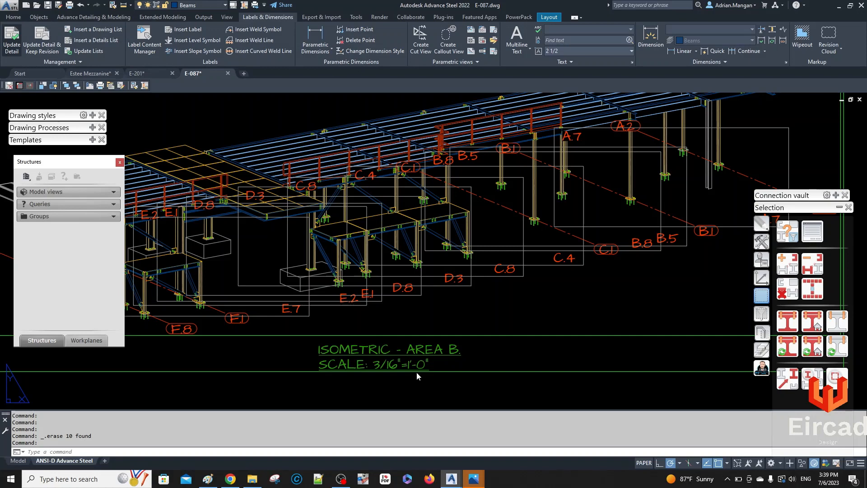
- Update the Area B isometric detail to clear the leftover labels of the deleted grid lines, and deselect everything
{"action": "left_click", "coordinate": [573, 244]}
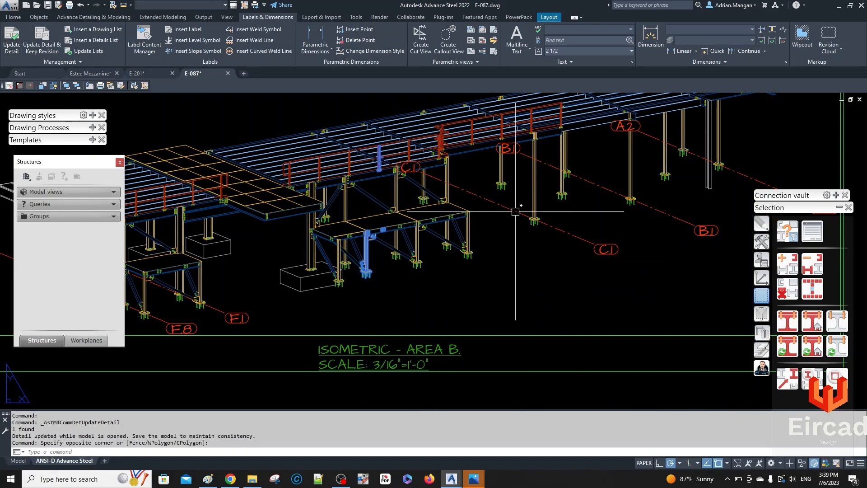
{"action": "key", "text": "Escape"}
{"action": "scroll", "coordinate": [469, 200], "scroll_direction": "down", "scroll_amount": 4}
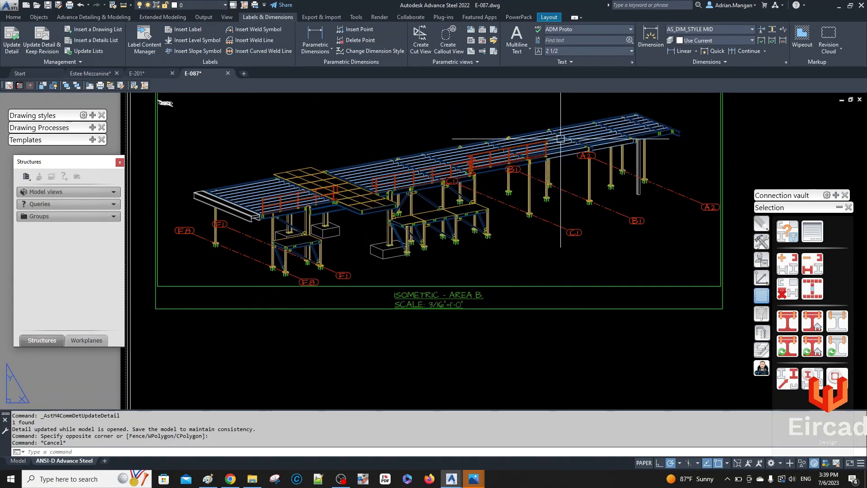
- Copy the Area B isometric detail frame once, placing the copy directly below the original on the sheet
{"action": "middle_click_drag", "start_coordinate": [568, 283], "coordinate": [547, 235]}
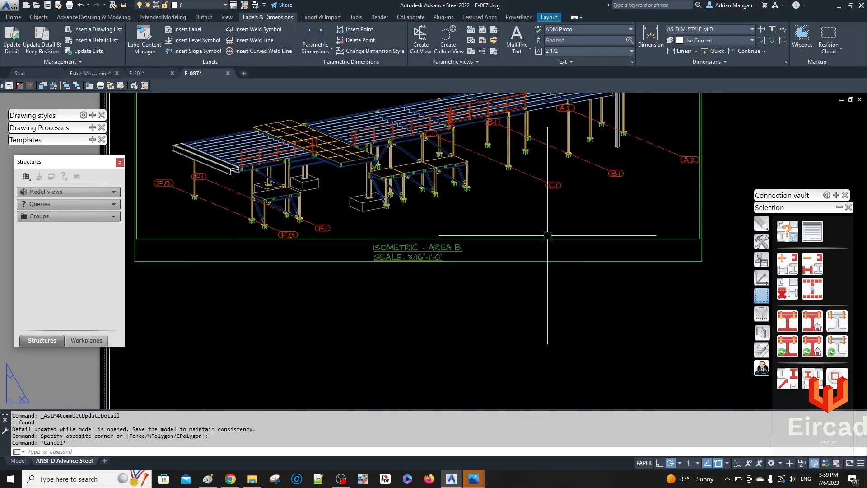
{"action": "left_click", "coordinate": [549, 261]}
{"action": "right_click", "coordinate": [549, 259]}
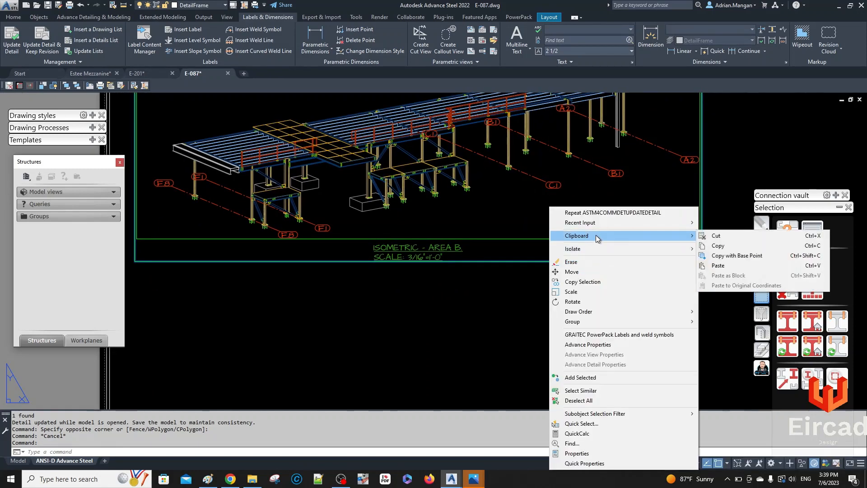
{"action": "left_click", "coordinate": [598, 282]}
{"action": "scroll", "coordinate": [598, 283], "scroll_direction": "down", "scroll_amount": 5}
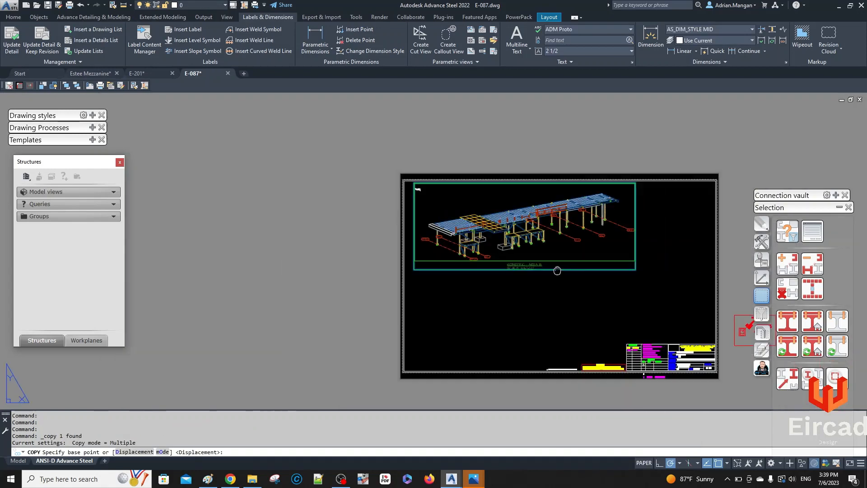
{"action": "left_click", "coordinate": [602, 211]}
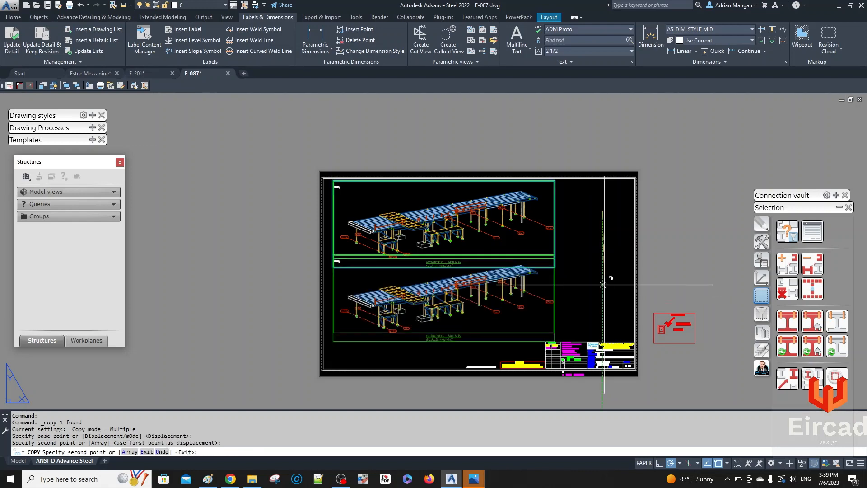
{"action": "left_click", "coordinate": [571, 271]}
{"action": "key", "text": "Escape"}
{"action": "scroll", "coordinate": [506, 331], "scroll_direction": "up", "scroll_amount": 4}
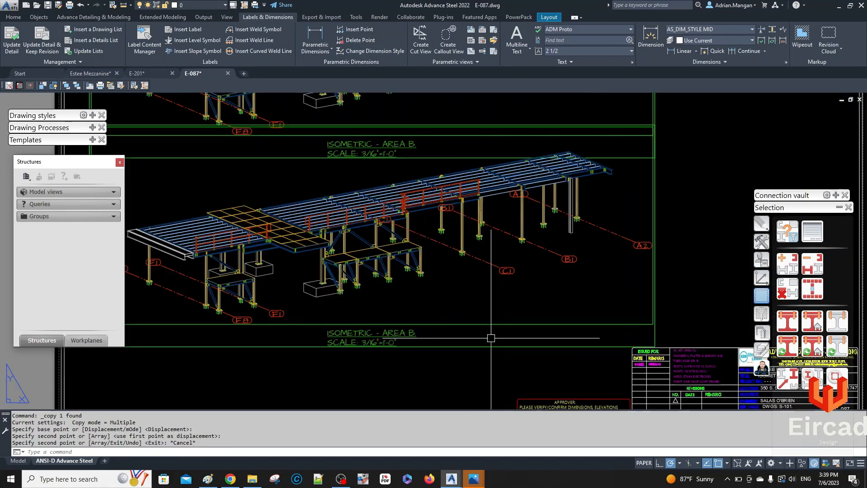
{"action": "middle_click_drag", "start_coordinate": [490, 328], "coordinate": [506, 305]}
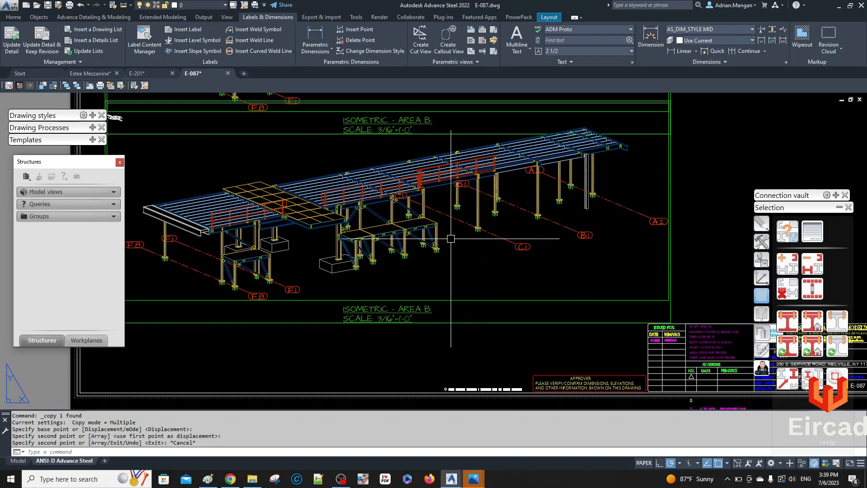
- Examine the lower isometric detail's drawing style and process properties, widening the description area to read them, and inspect the view
{"action": "scroll", "coordinate": [454, 238], "scroll_direction": "down", "scroll_amount": 5}
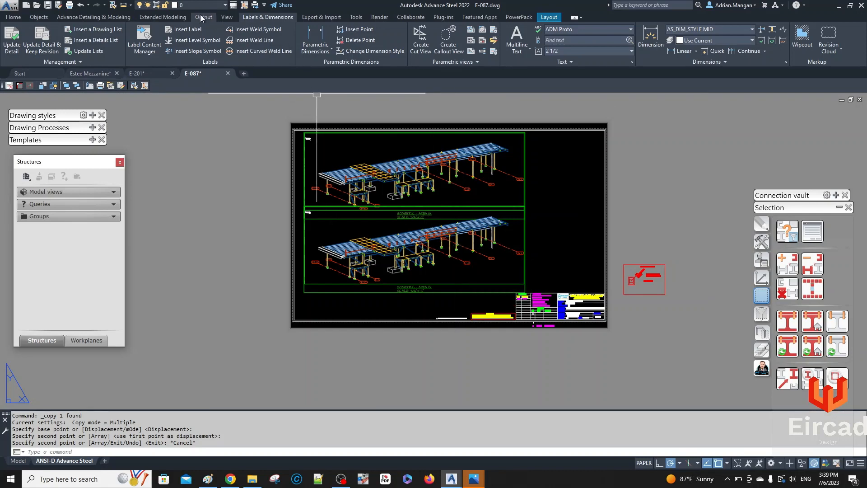
{"action": "double_click", "coordinate": [454, 292]}
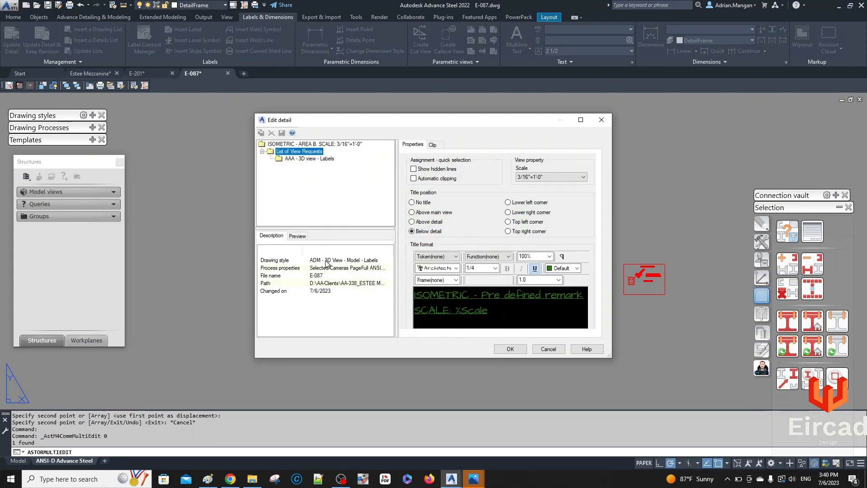
{"action": "left_click_drag", "start_coordinate": [396, 270], "coordinate": [416, 250]}
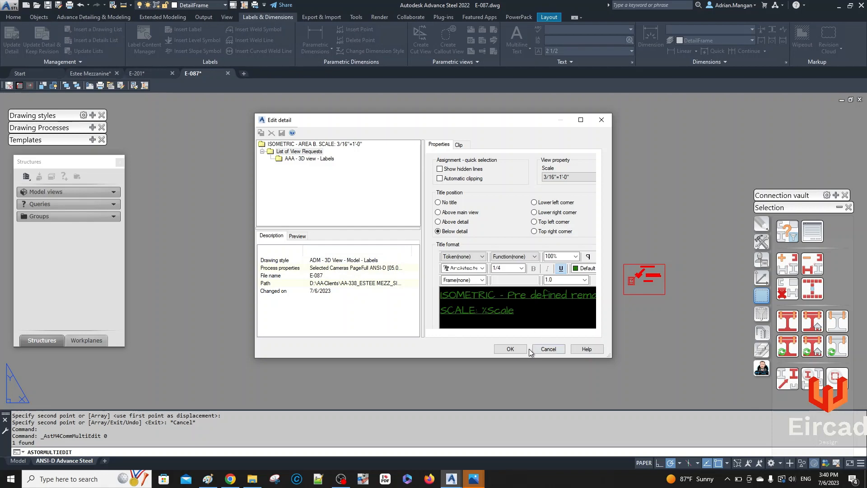
{"action": "left_click", "coordinate": [507, 349]}
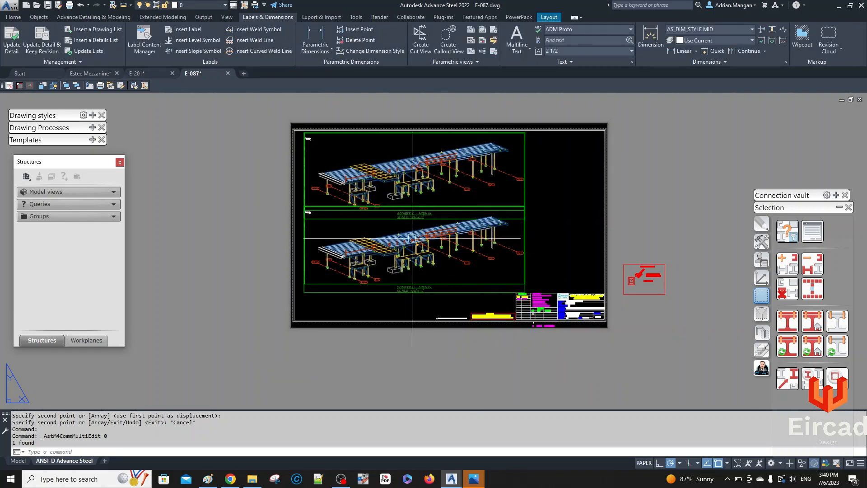
{"action": "scroll", "coordinate": [405, 236], "scroll_direction": "up", "scroll_amount": 6}
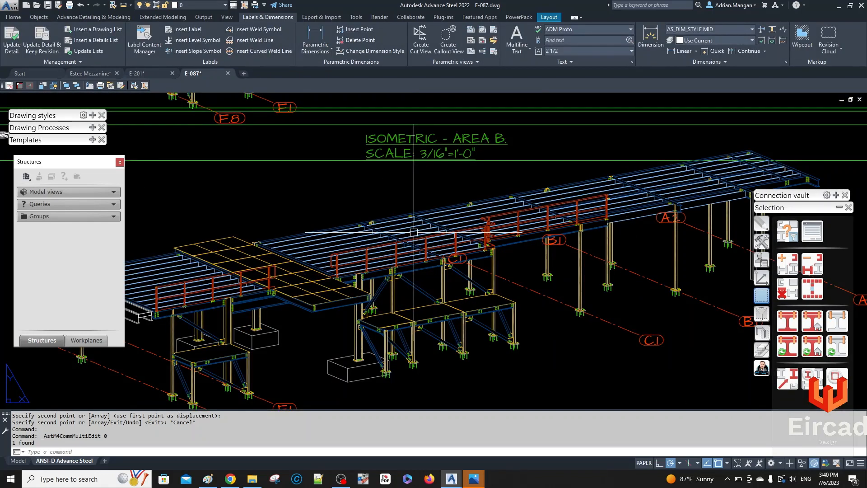
{"action": "scroll", "coordinate": [351, 193], "scroll_direction": "down", "scroll_amount": 4}
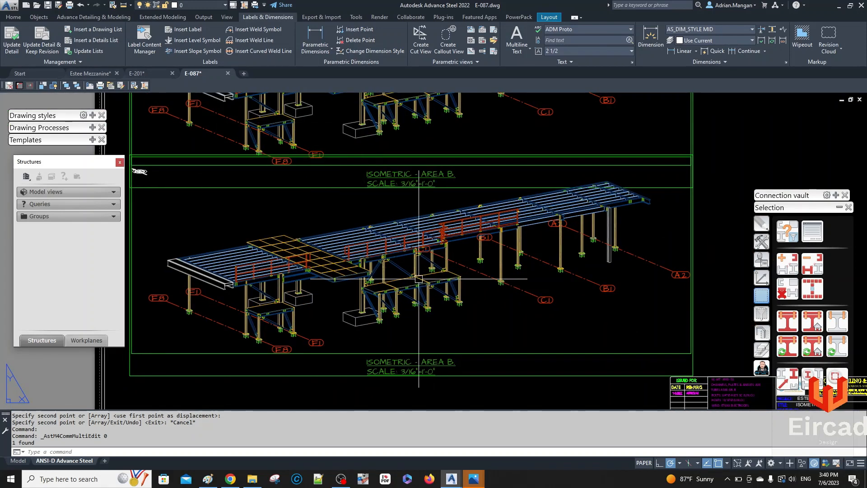
{"action": "scroll", "coordinate": [418, 276], "scroll_direction": "up", "scroll_amount": 4}
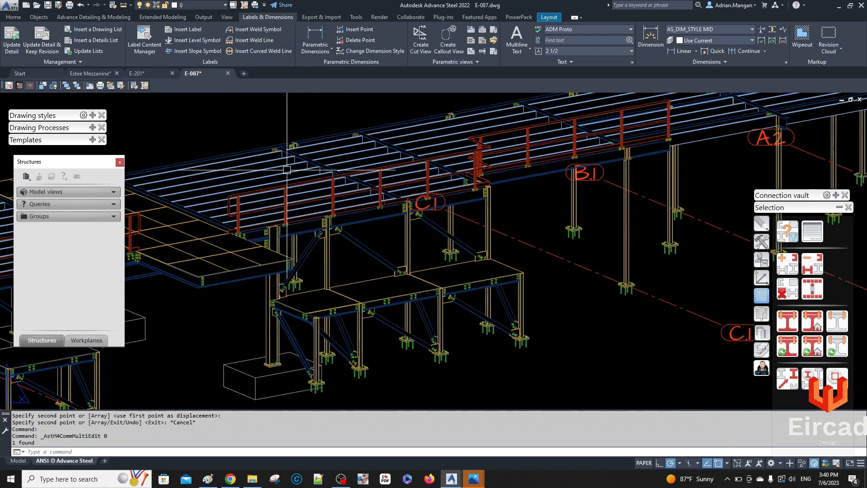
- Switch to the Estee Mezzanine model, view it in 3D, and turn on the Joists layer
{"action": "left_click", "coordinate": [90, 73]}
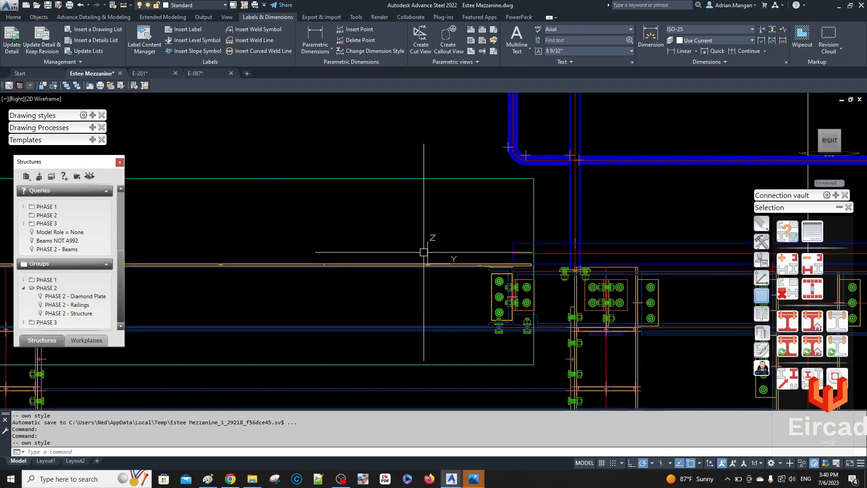
{"action": "middle_click_drag", "start_coordinate": [641, 191], "coordinate": [666, 233], "text": "shift"}
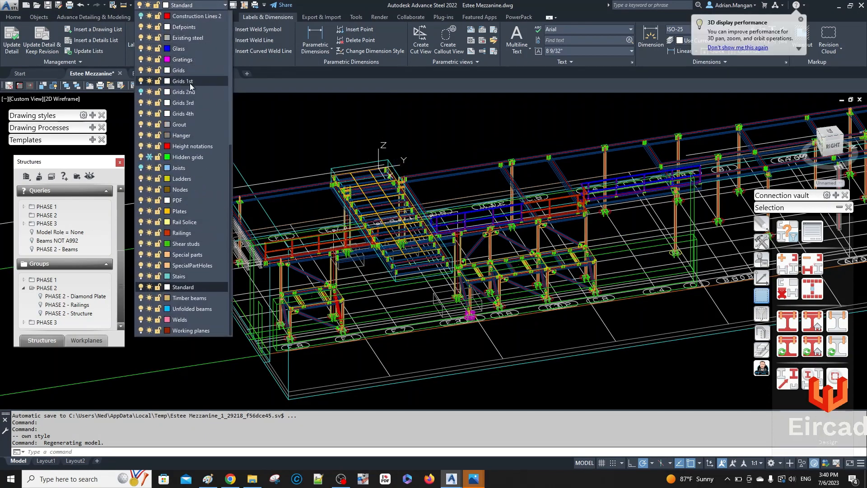
{"action": "scroll", "coordinate": [191, 86], "scroll_direction": "up", "scroll_amount": 2}
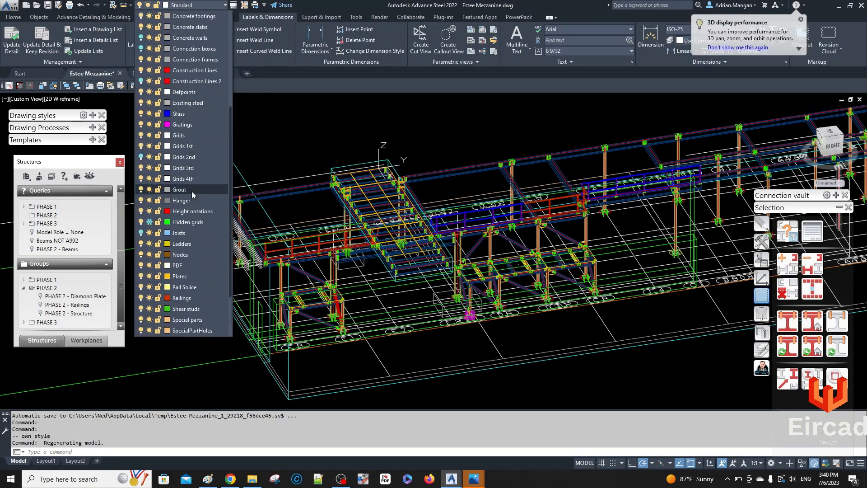
{"action": "left_click", "coordinate": [141, 233]}
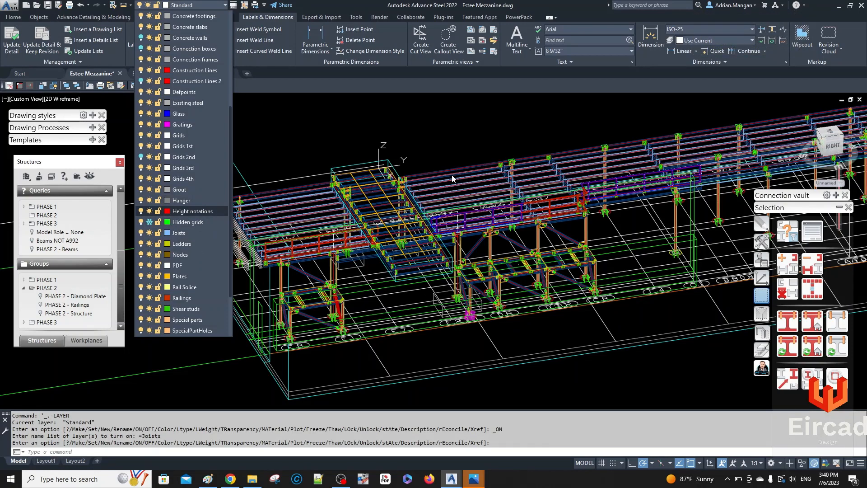
{"action": "left_click", "coordinate": [468, 190]}
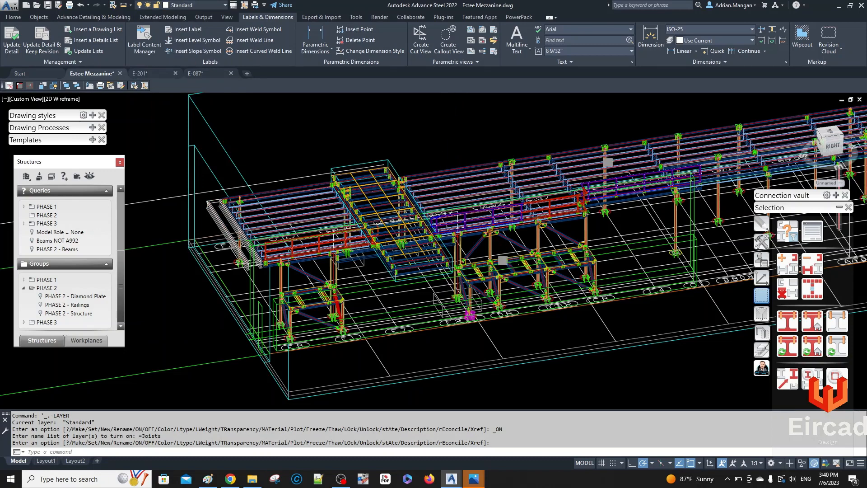
- Examine the naming properties of one of the roof joists in the model to check its model role
{"action": "scroll", "coordinate": [450, 179], "scroll_direction": "up", "scroll_amount": 5}
{"action": "left_click", "coordinate": [449, 178]}
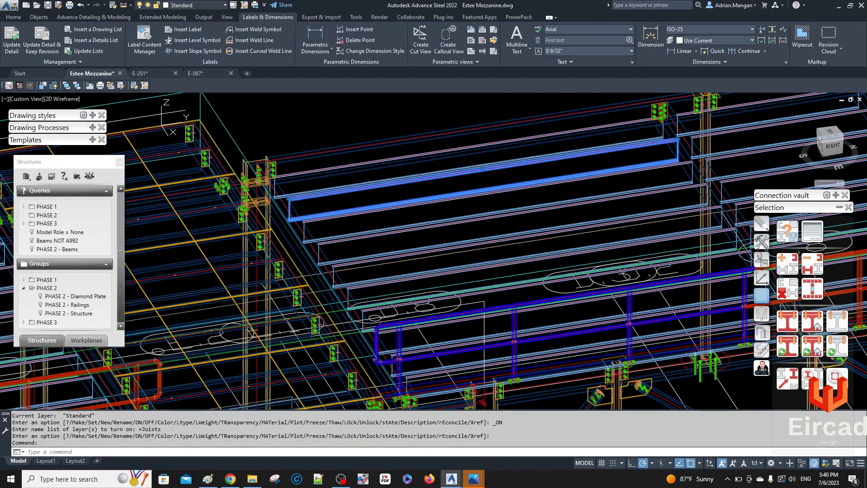
{"action": "double_click", "coordinate": [449, 179]}
{"action": "left_click", "coordinate": [497, 122]}
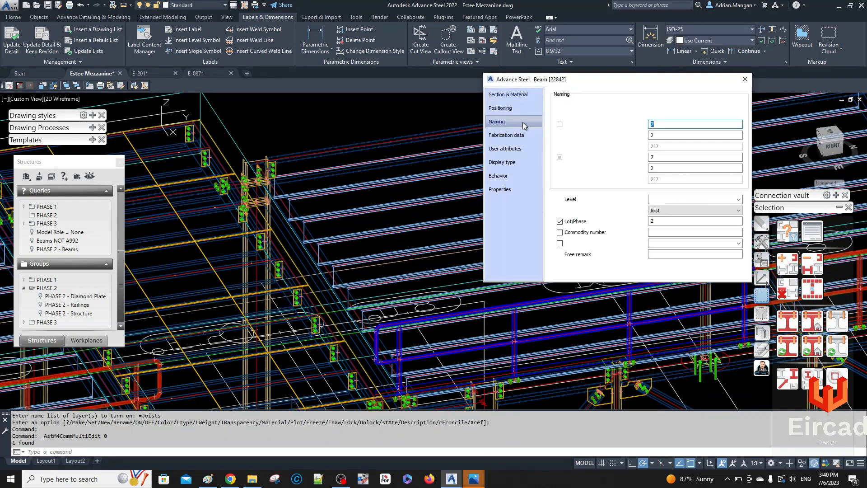
{"action": "left_click", "coordinate": [745, 79]}
- Examine the naming properties of the walkway's end floor plate to check its prefix and model role
{"action": "left_click", "coordinate": [206, 131]}
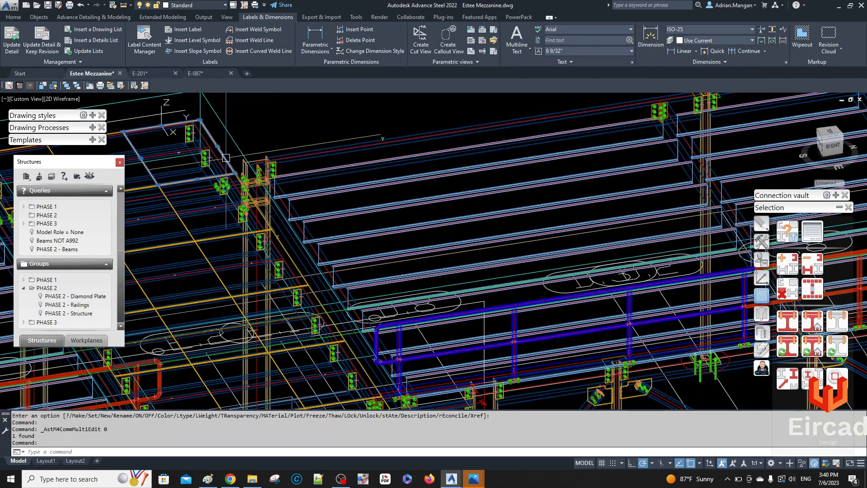
{"action": "double_click", "coordinate": [207, 131]}
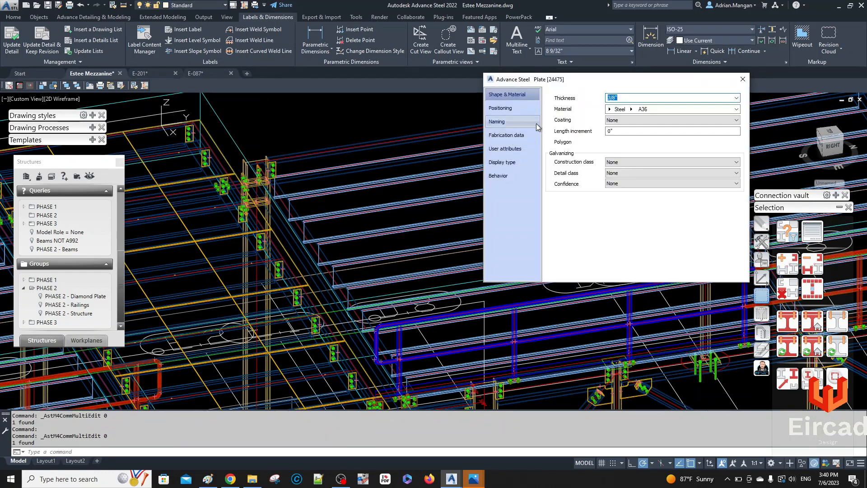
{"action": "left_click", "coordinate": [540, 126]}
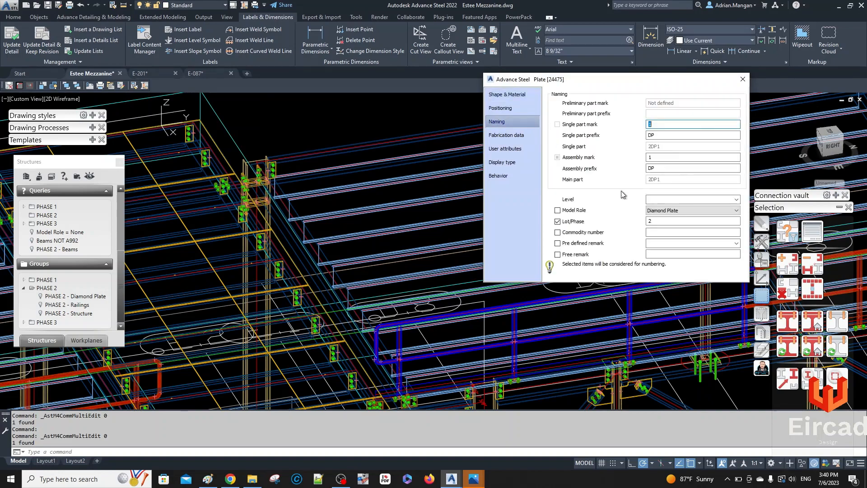
{"action": "left_click", "coordinate": [742, 79]}
- Examine the naming properties of a plate on the lower braced platform to check its prefix and model role
{"action": "scroll", "coordinate": [537, 210], "scroll_direction": "down", "scroll_amount": 5}
{"action": "scroll", "coordinate": [567, 199], "scroll_direction": "up", "scroll_amount": 8}
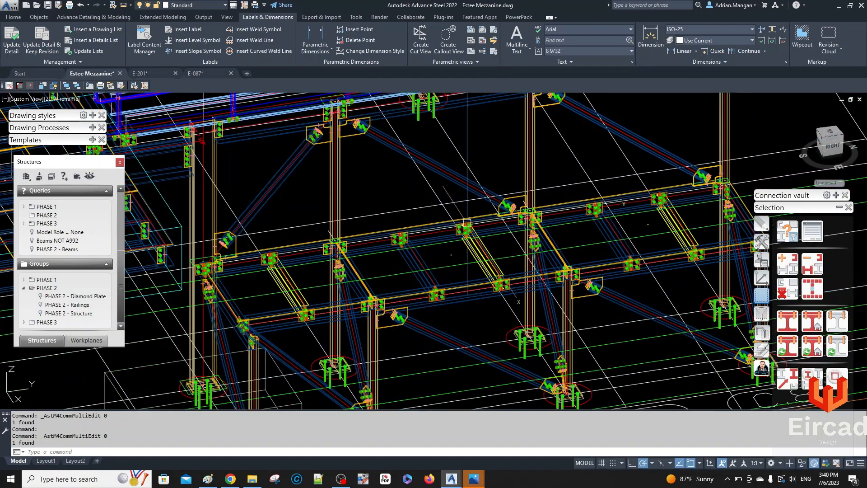
{"action": "double_click", "coordinate": [566, 199]}
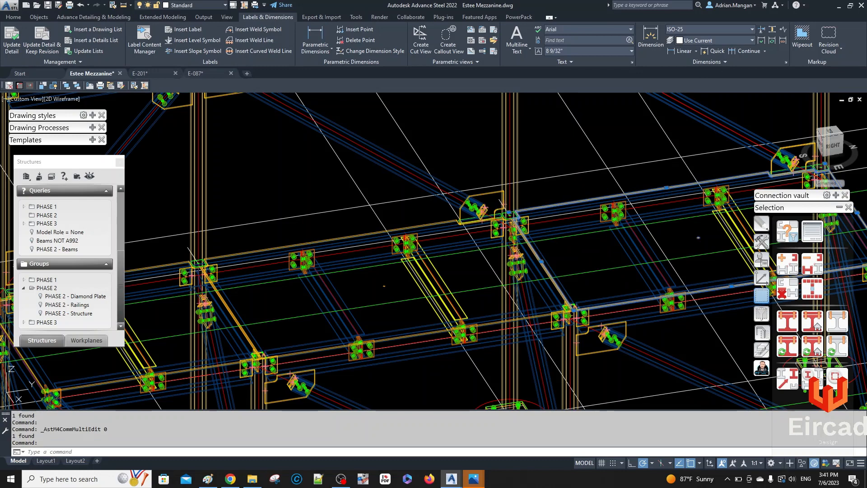
{"action": "left_click", "coordinate": [497, 121]}
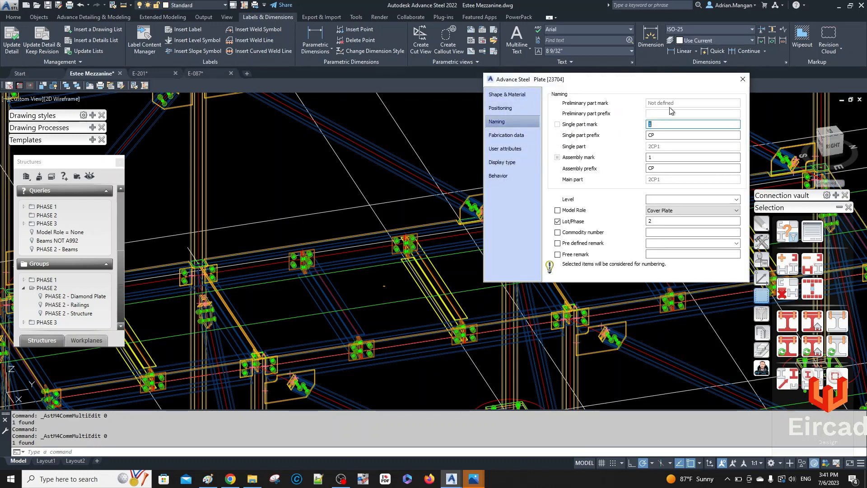
{"action": "left_click", "coordinate": [742, 79]}
{"action": "scroll", "coordinate": [421, 206], "scroll_direction": "down", "scroll_amount": 6}
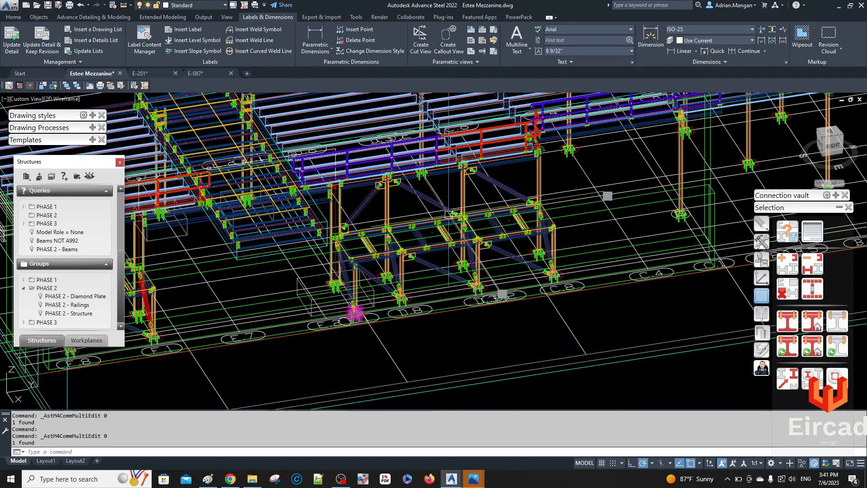
- Return to the E-087 drawing, focus on the lower Area B isometric detail, and open the Drawing Style Manager
{"action": "left_click", "coordinate": [196, 73]}
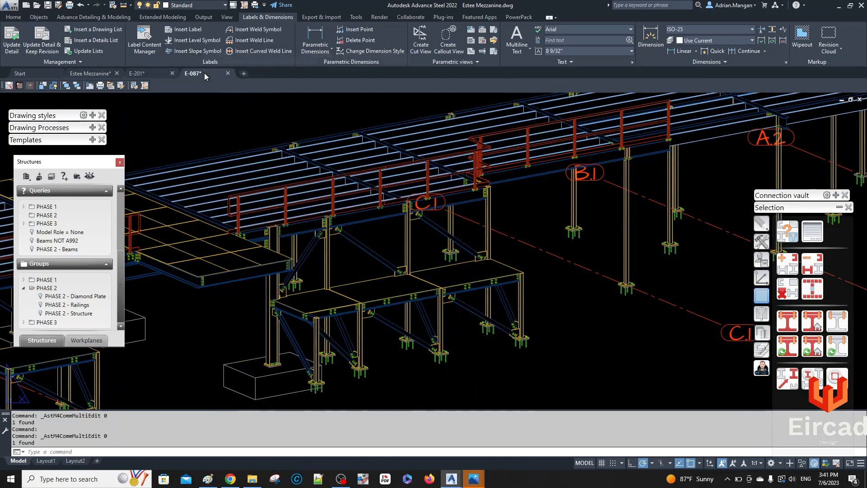
{"action": "scroll", "coordinate": [358, 218], "scroll_direction": "down", "scroll_amount": 6}
{"action": "scroll", "coordinate": [421, 237], "scroll_direction": "up", "scroll_amount": 3}
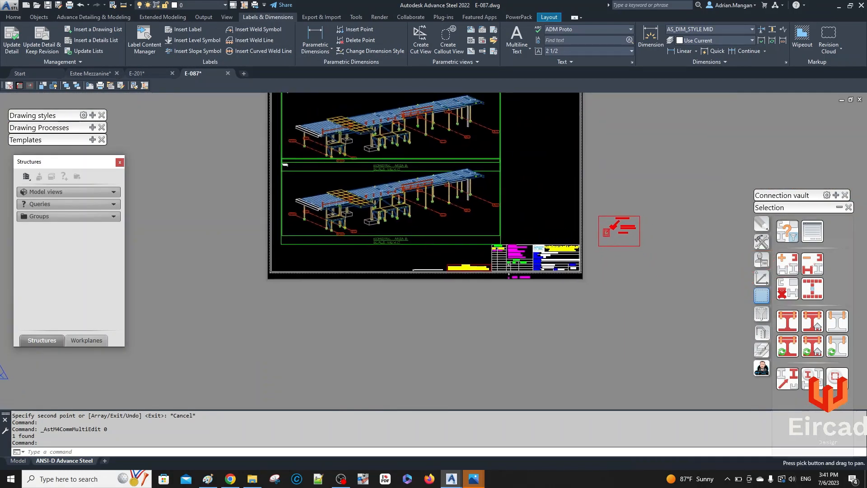
{"action": "left_click", "coordinate": [204, 17]}
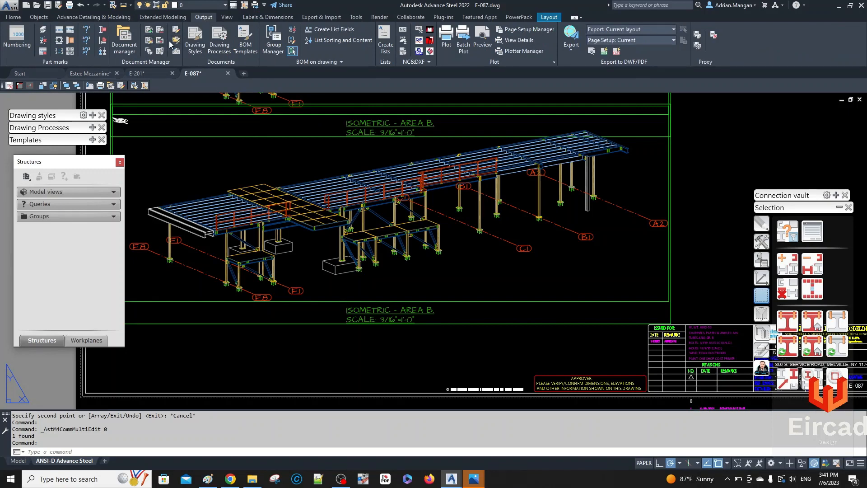
{"action": "left_click", "coordinate": [148, 43]}
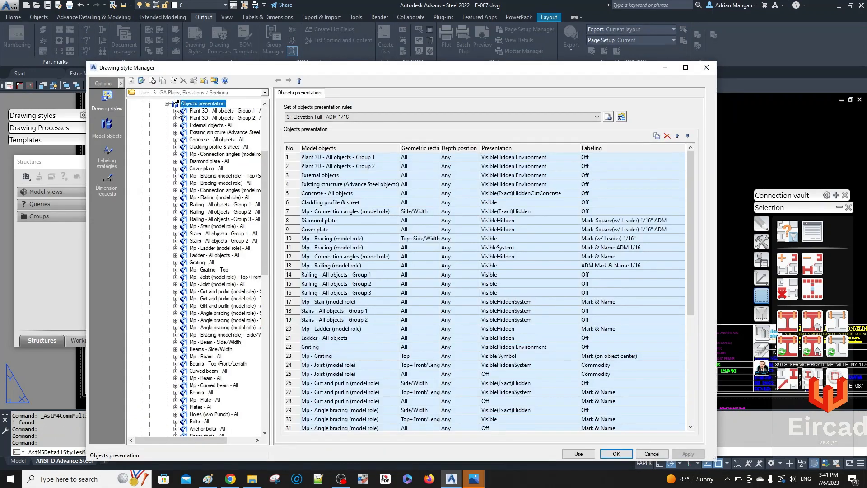
- Collapse the GA Plans, Elevations / Sections styles and select ADM - 3D View - Model - Labels under 1 - GA 3D View
{"action": "left_click", "coordinate": [166, 104]}
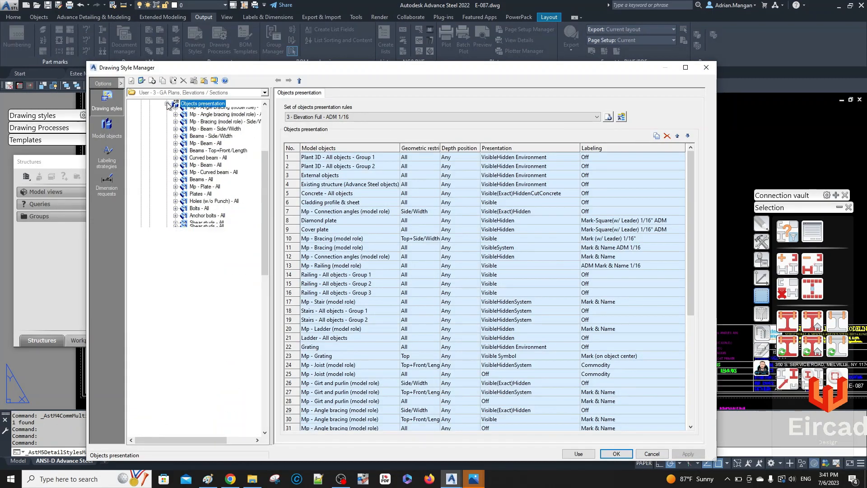
{"action": "scroll", "coordinate": [164, 120], "scroll_direction": "up", "scroll_amount": 6}
{"action": "left_click", "coordinate": [150, 146]}
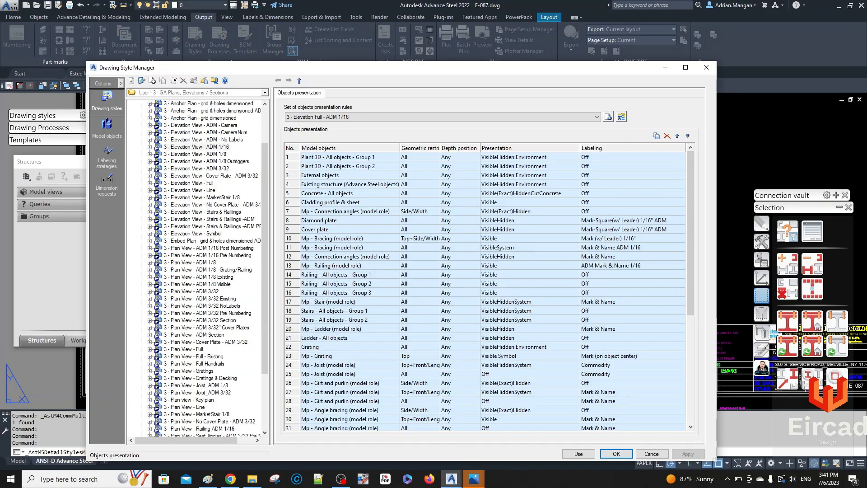
{"action": "scroll", "coordinate": [156, 151], "scroll_direction": "up", "scroll_amount": 3}
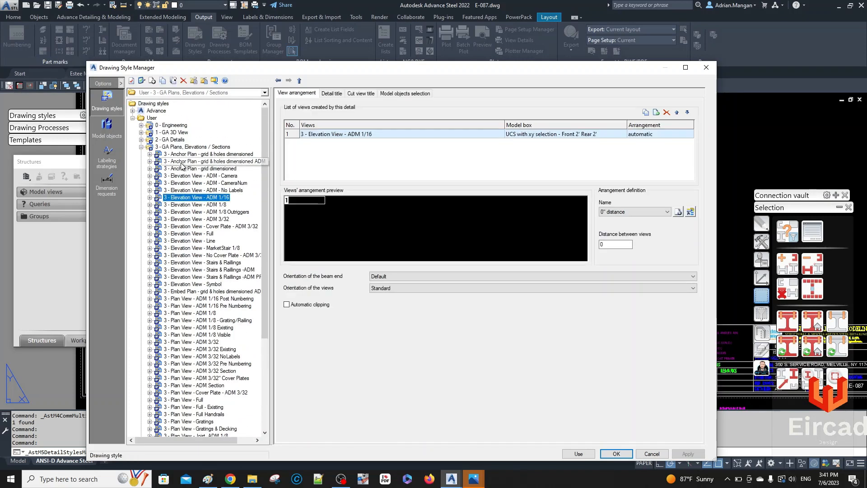
{"action": "left_click", "coordinate": [141, 147]}
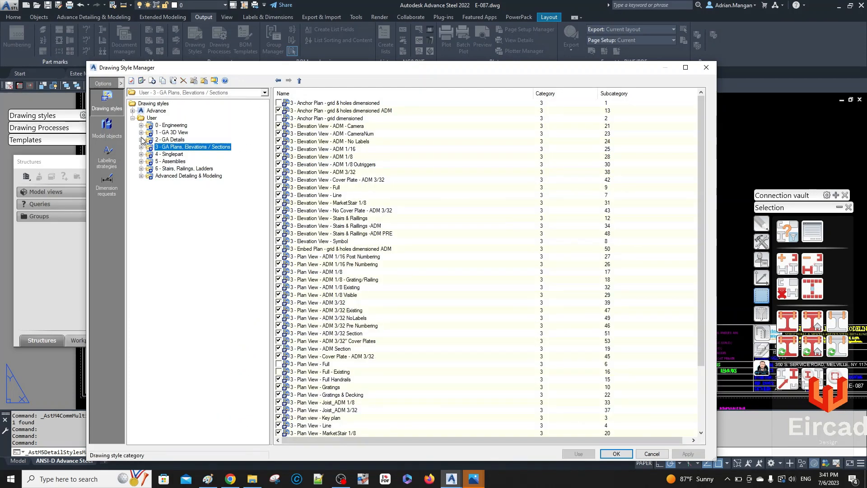
{"action": "left_click", "coordinate": [141, 133]}
{"action": "left_click", "coordinate": [189, 176]}
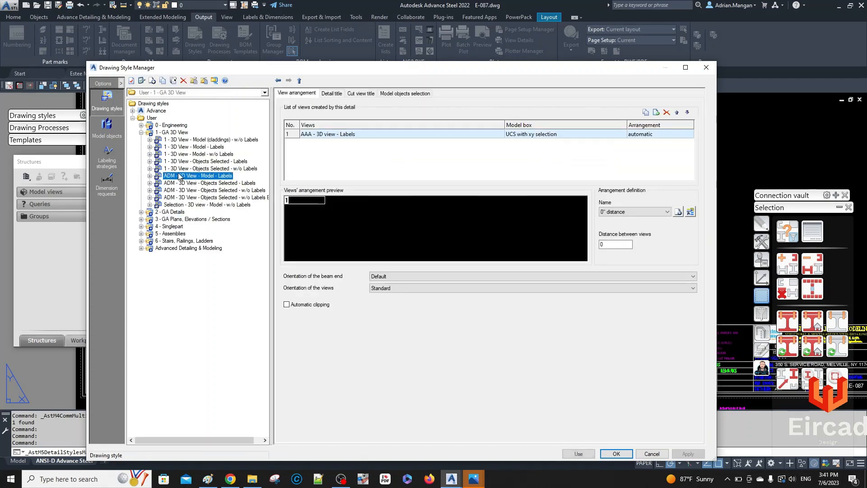
- Set the scale of the style's AAA - 3D view - Labels view to 3/16"=1'-0"
{"action": "left_click", "coordinate": [150, 176]}
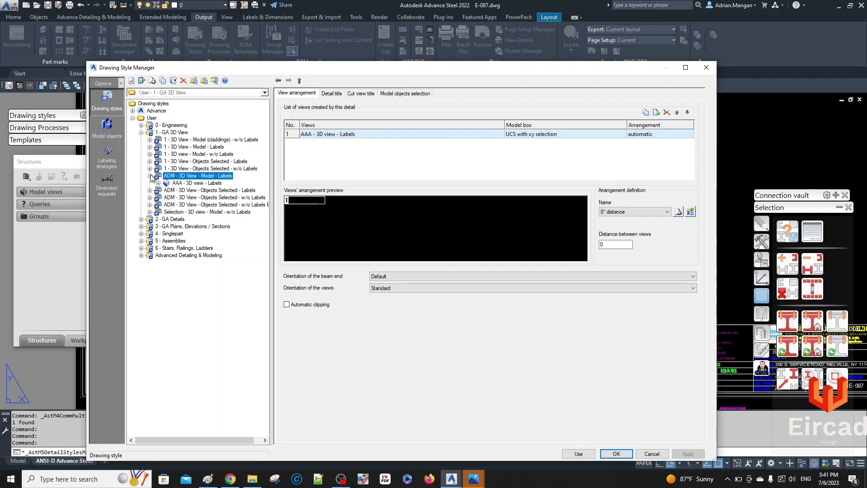
{"action": "left_click", "coordinate": [197, 190]}
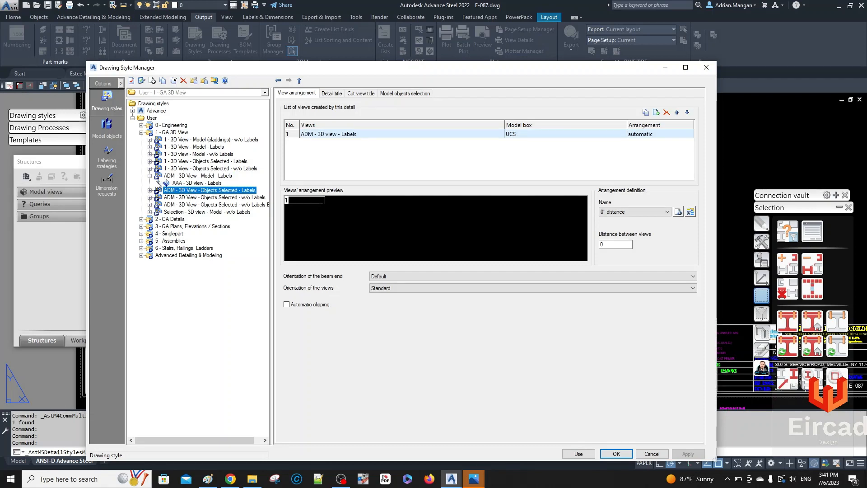
{"action": "left_click", "coordinate": [158, 183]}
{"action": "left_click", "coordinate": [193, 184]}
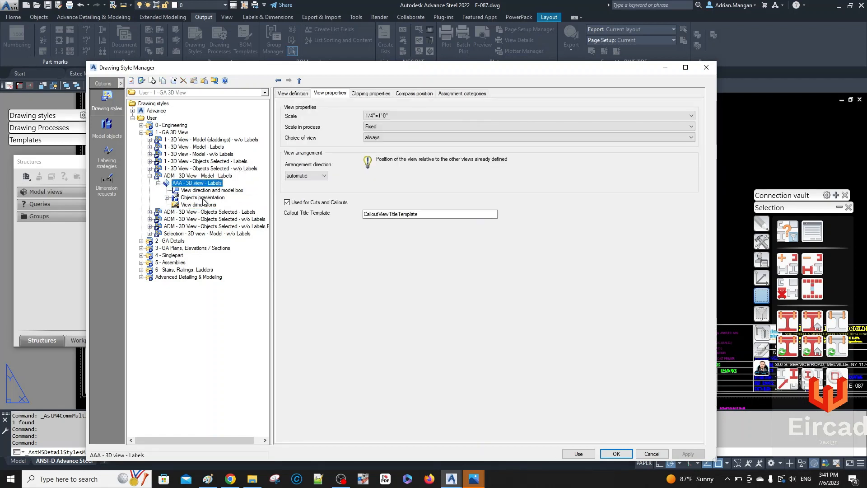
{"action": "left_click", "coordinate": [378, 115]}
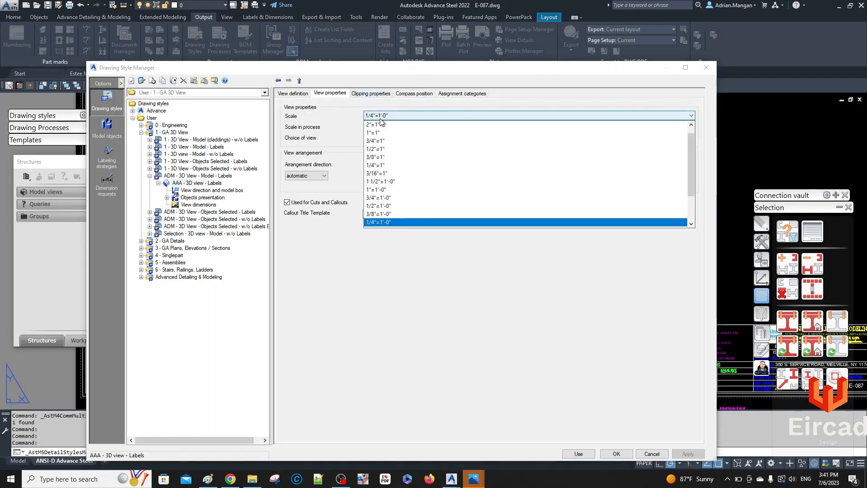
{"action": "left_click", "coordinate": [386, 190]}
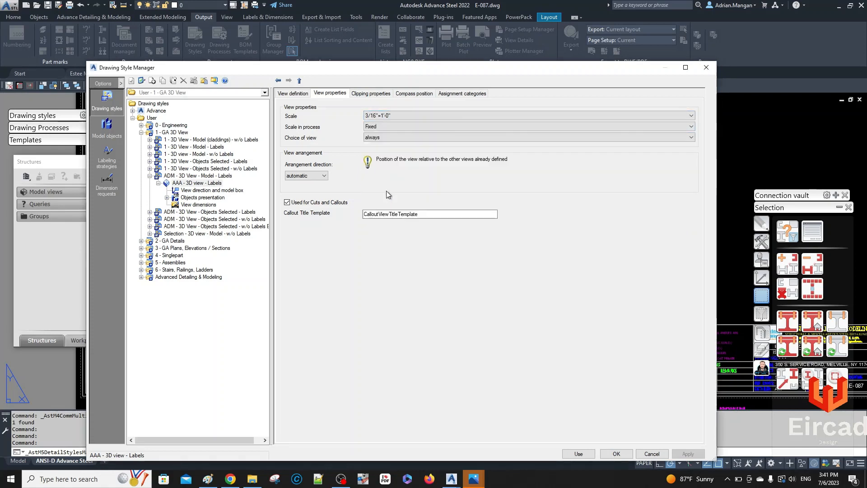
- Review the AAA - 3D view - Labels view definition and choose ADM - 3D view - Part mark & Name OFF as its objects presentation rules
{"action": "left_click", "coordinate": [305, 94]}
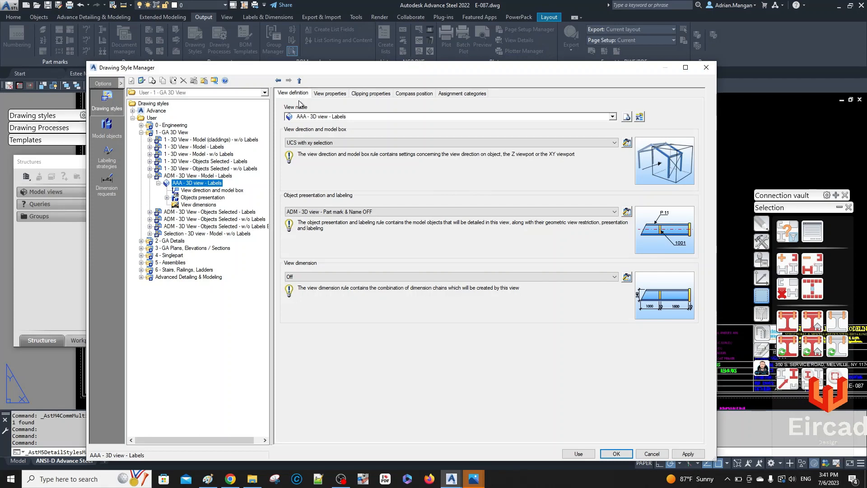
{"action": "left_click", "coordinate": [203, 197]}
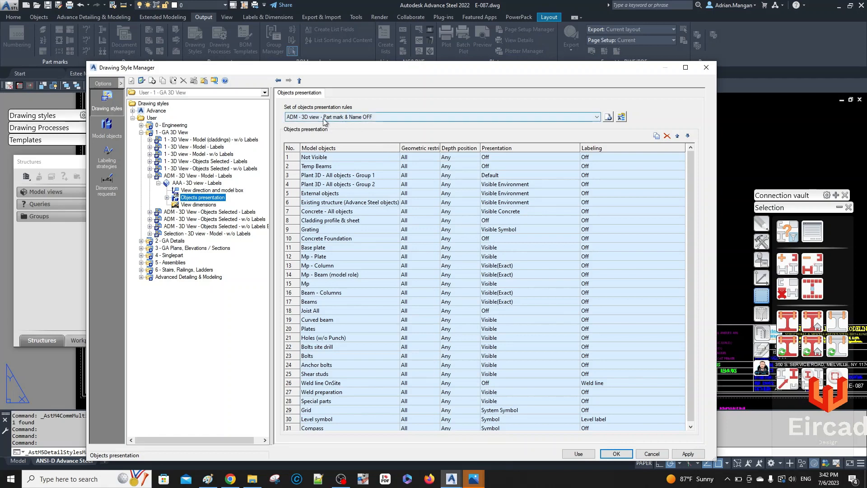
{"action": "left_click", "coordinate": [360, 118]}
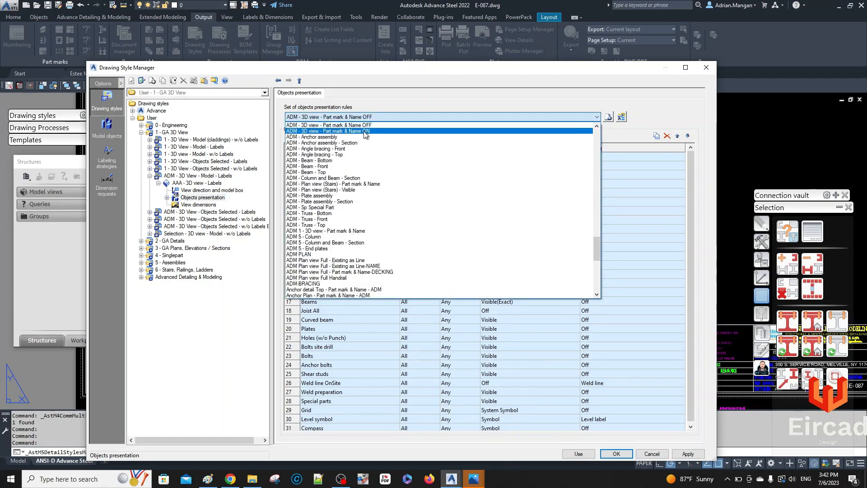
{"action": "left_click", "coordinate": [369, 126]}
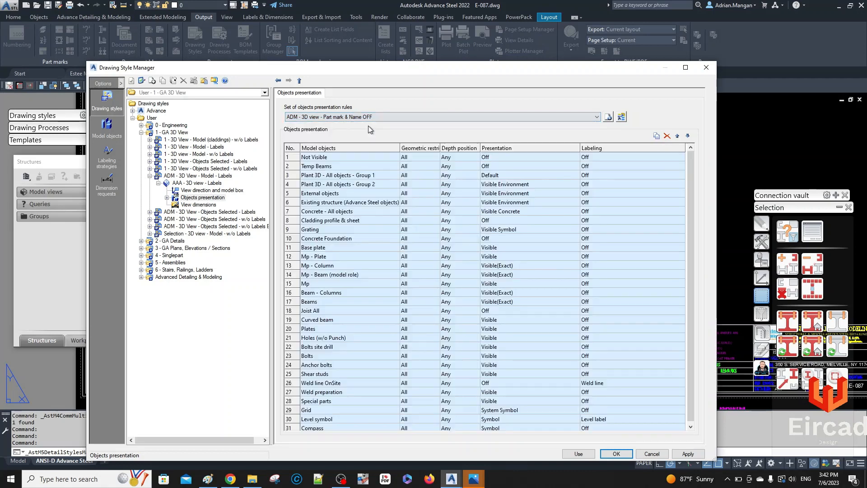
- Try the ADM - 3D view - Part mark & Name ON presentation rules for the view, and switch back to Part mark & Name OFF
{"action": "left_click", "coordinate": [364, 114]}
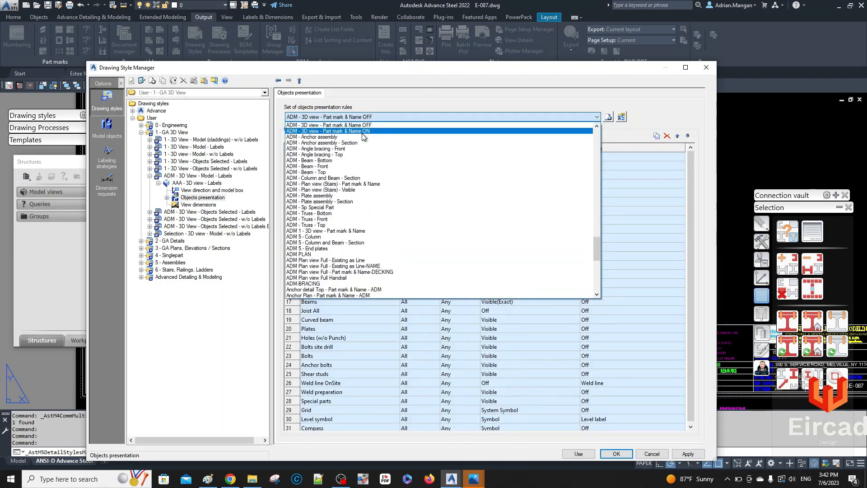
{"action": "left_click", "coordinate": [370, 128]}
{"action": "left_click", "coordinate": [396, 117]}
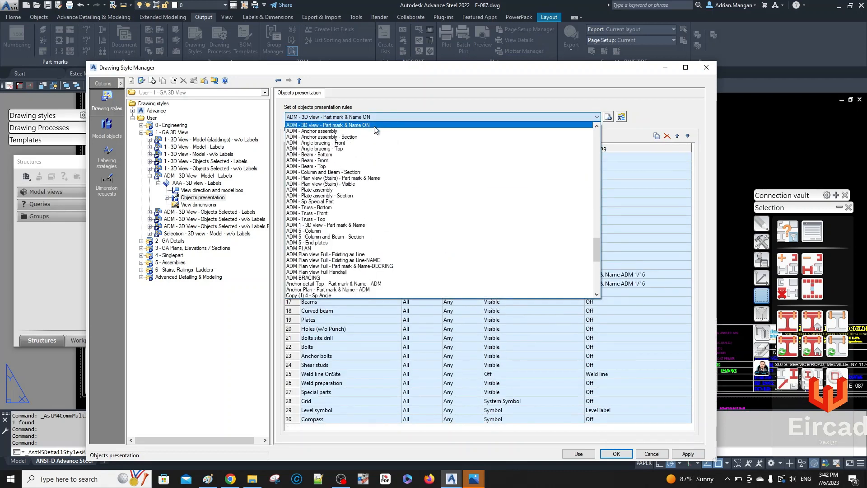
{"action": "scroll", "coordinate": [375, 131], "scroll_direction": "up", "scroll_amount": 1}
{"action": "left_click", "coordinate": [371, 136]}
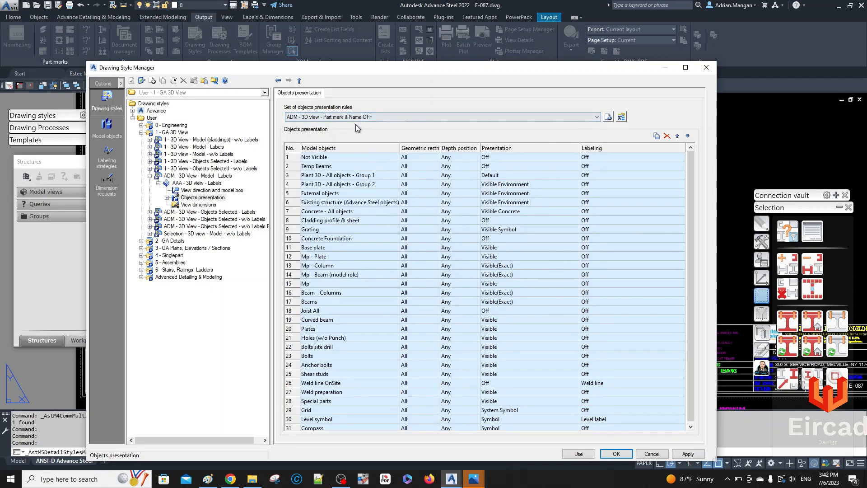
- Examine the model objects and model roles covered by the Joist All presentation rule, and apply the drawing style changes
{"action": "scroll", "coordinate": [360, 166], "scroll_direction": "down", "scroll_amount": 1}
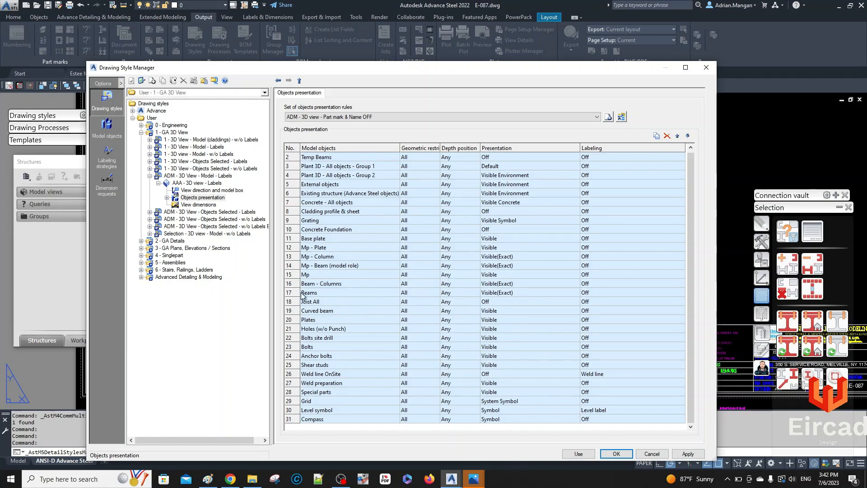
{"action": "double_click", "coordinate": [289, 306]}
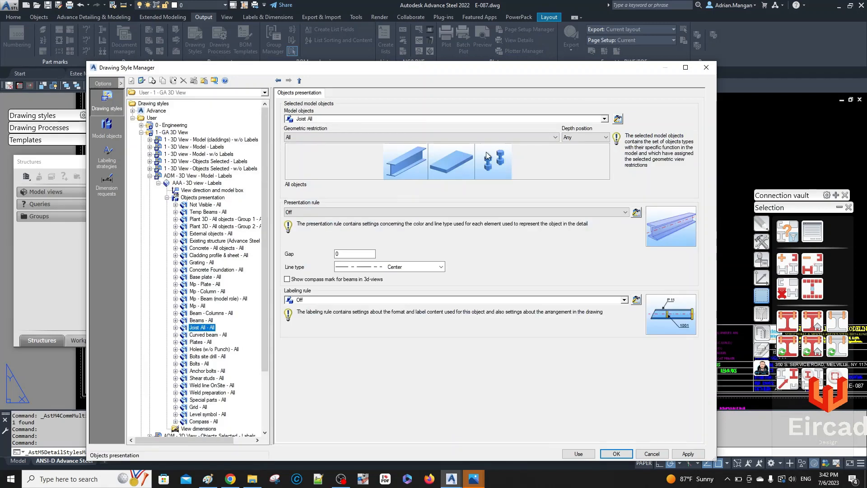
{"action": "left_click", "coordinate": [617, 118]}
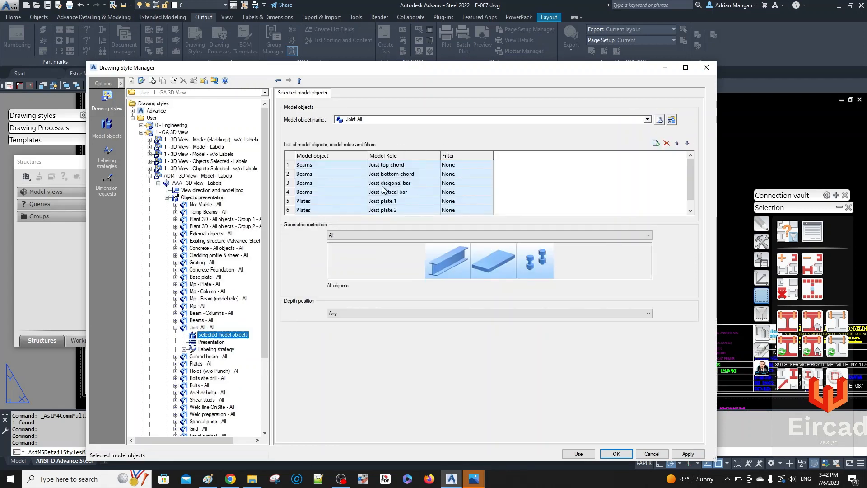
{"action": "scroll", "coordinate": [382, 190], "scroll_direction": "down", "scroll_amount": 1}
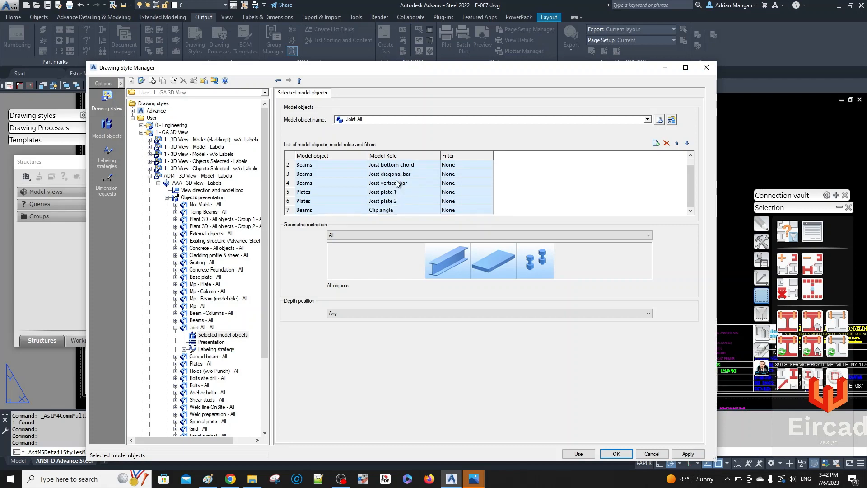
{"action": "scroll", "coordinate": [397, 183], "scroll_direction": "up", "scroll_amount": 1}
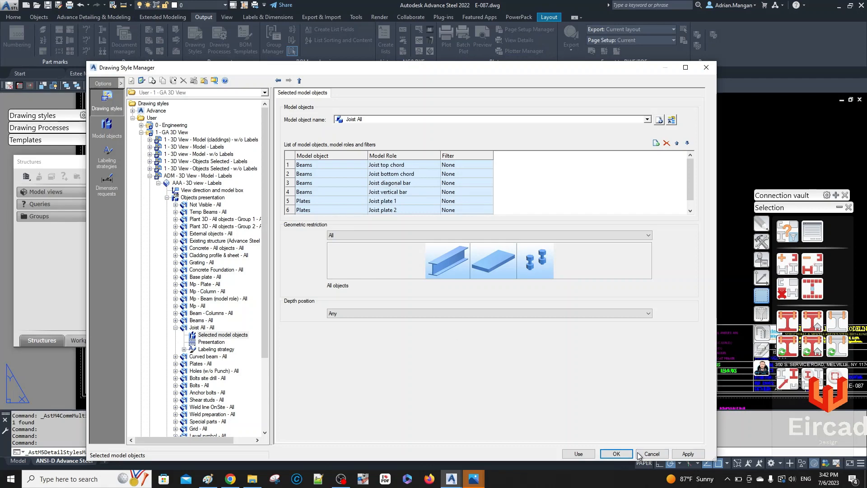
{"action": "left_click", "coordinate": [688, 454]}
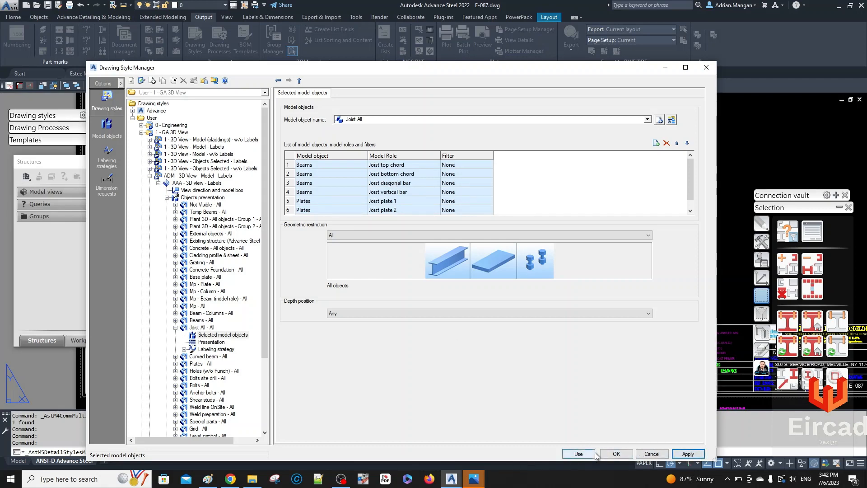
{"action": "left_click", "coordinate": [616, 454]}
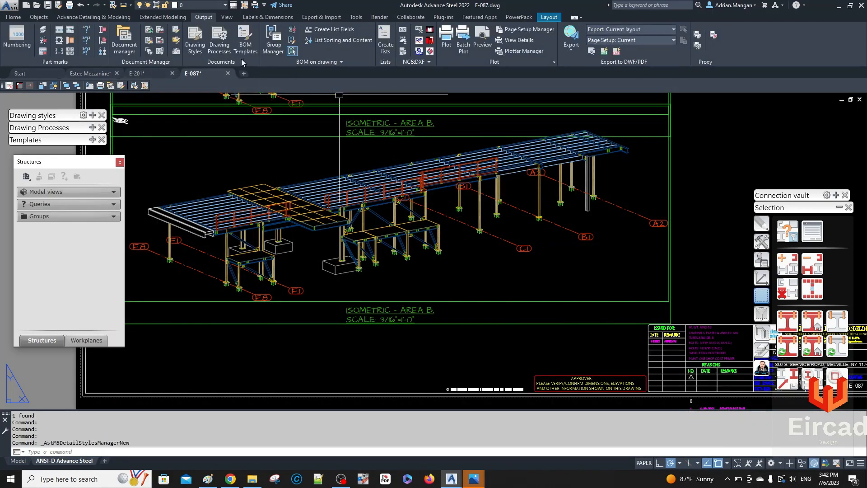
- Switch to the Estee Mezzanine model and inspect the properties of one of the joist beams
{"action": "left_click", "coordinate": [94, 73]}
{"action": "scroll", "coordinate": [403, 178], "scroll_direction": "up", "scroll_amount": 5}
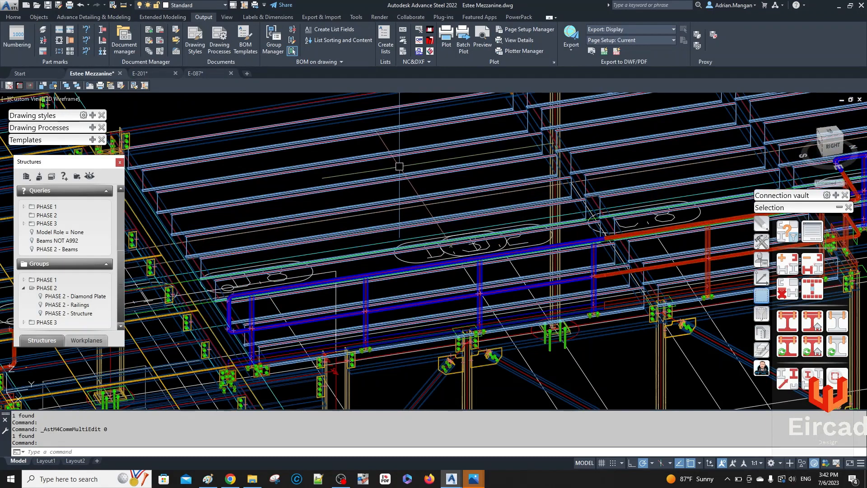
{"action": "left_click", "coordinate": [403, 177]}
{"action": "double_click", "coordinate": [403, 177]}
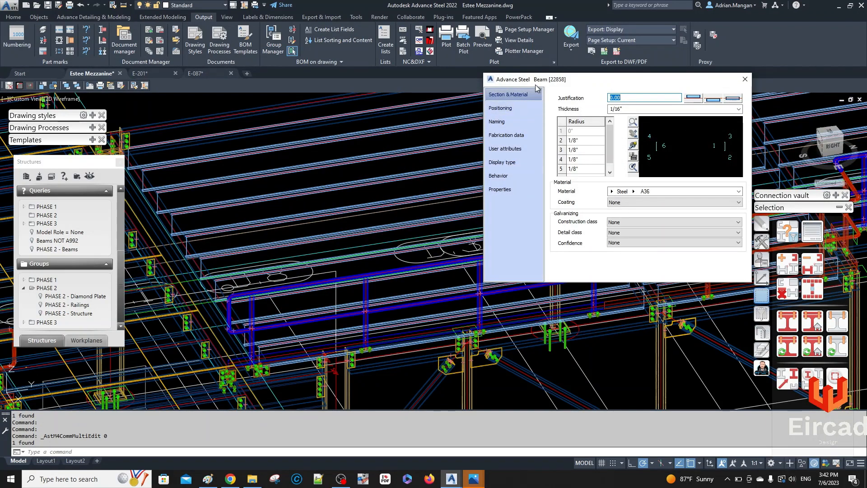
{"action": "left_click", "coordinate": [745, 79]}
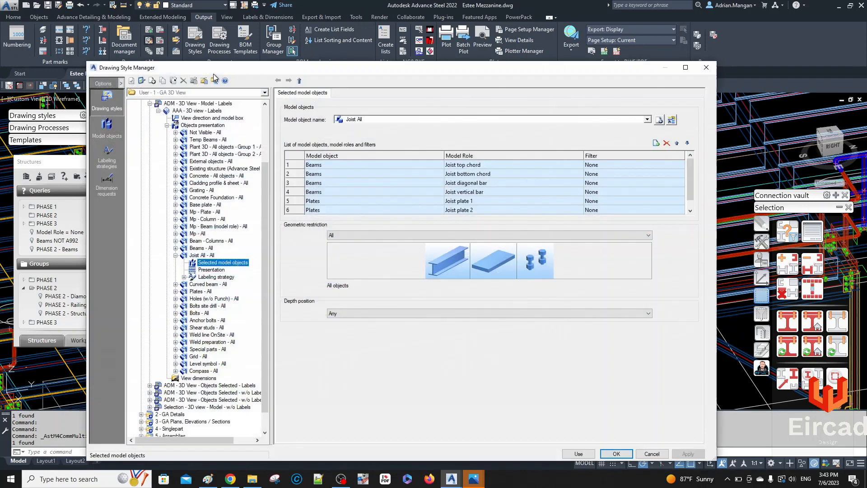
{"action": "left_click", "coordinate": [176, 255]}
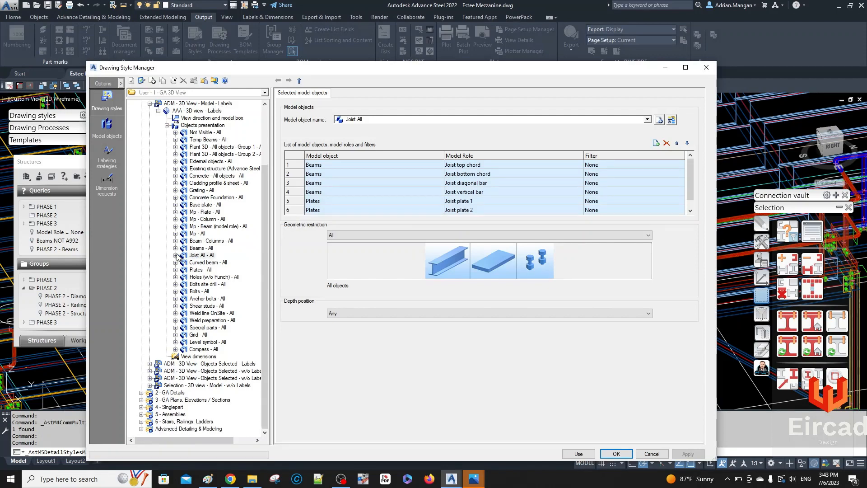
{"action": "left_click", "coordinate": [707, 69]}
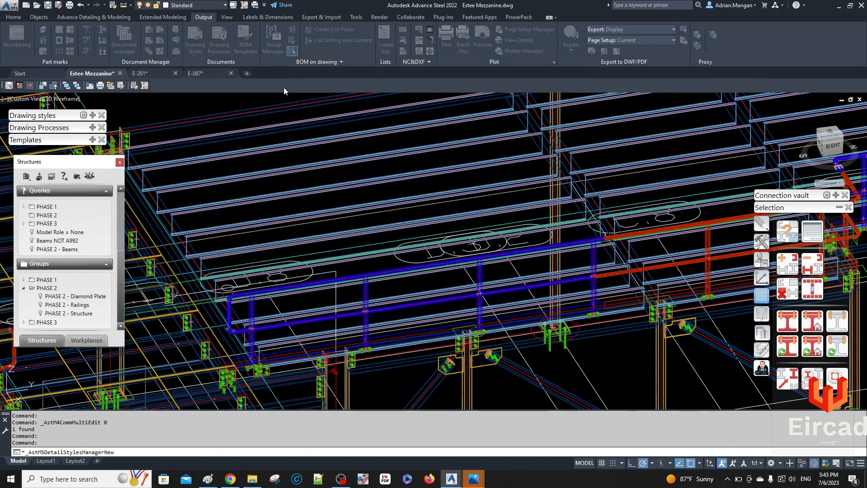
- Return to the E-087 drawing and reopen the objects presentation list of the AAA - 3D view - Labels view in the Drawing Style Manager
{"action": "left_click", "coordinate": [204, 73]}
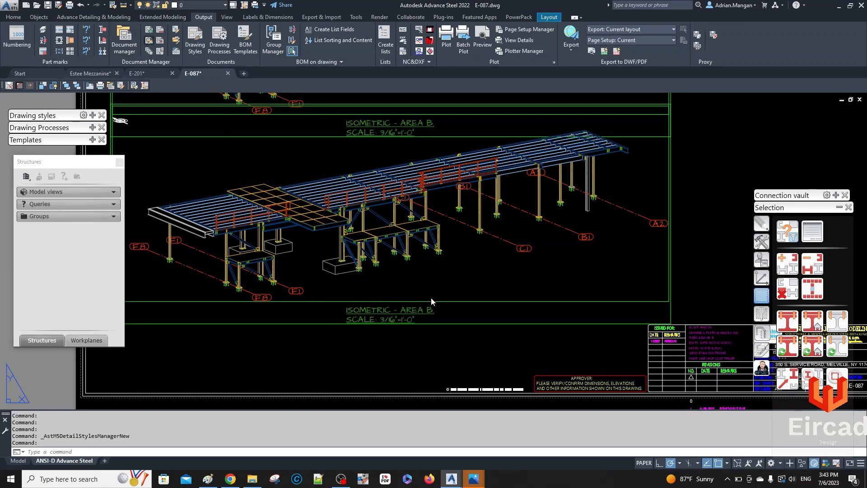
{"action": "key", "text": "Return"}
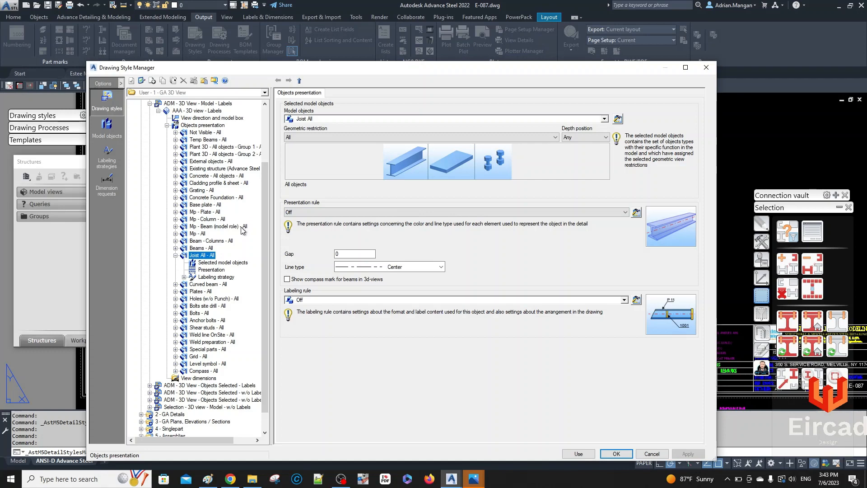
{"action": "left_click_drag", "start_coordinate": [390, 69], "coordinate": [462, 86]}
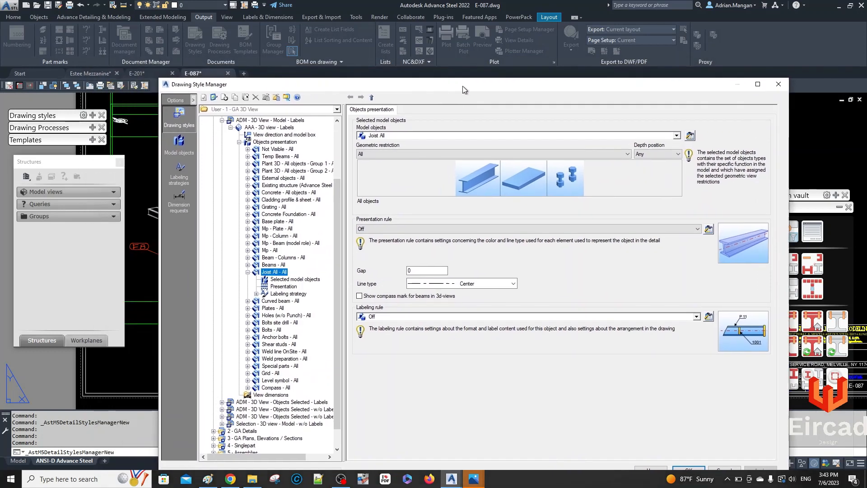
{"action": "left_click", "coordinate": [248, 273]}
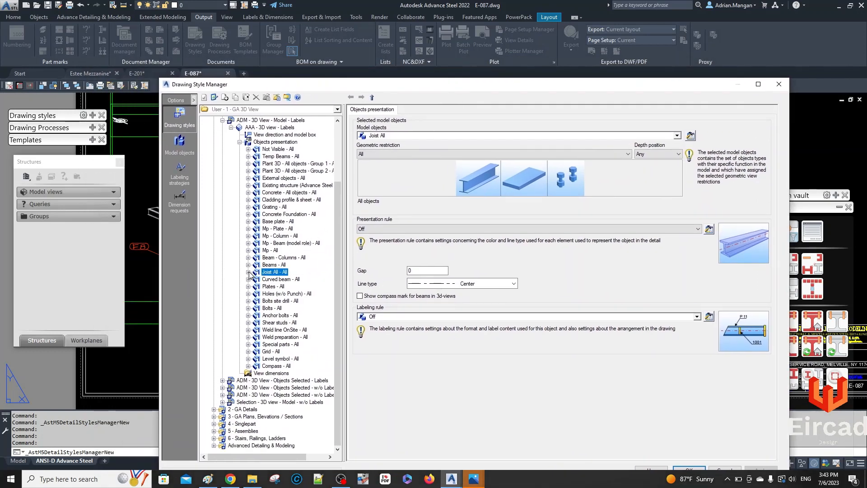
{"action": "left_click", "coordinate": [285, 134]}
{"action": "left_click", "coordinate": [285, 142]}
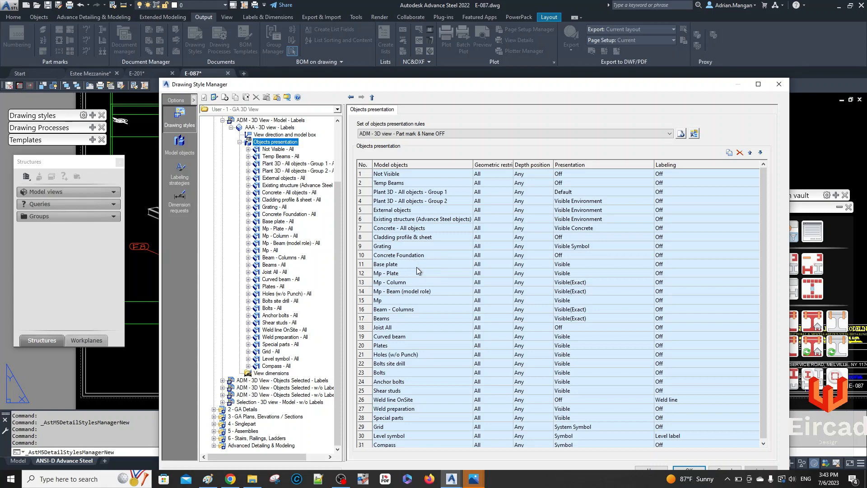
- Duplicate the Mp - Plate entry in the objects presentation list and move the copy up to directly below Base plate
{"action": "left_click", "coordinate": [373, 275]}
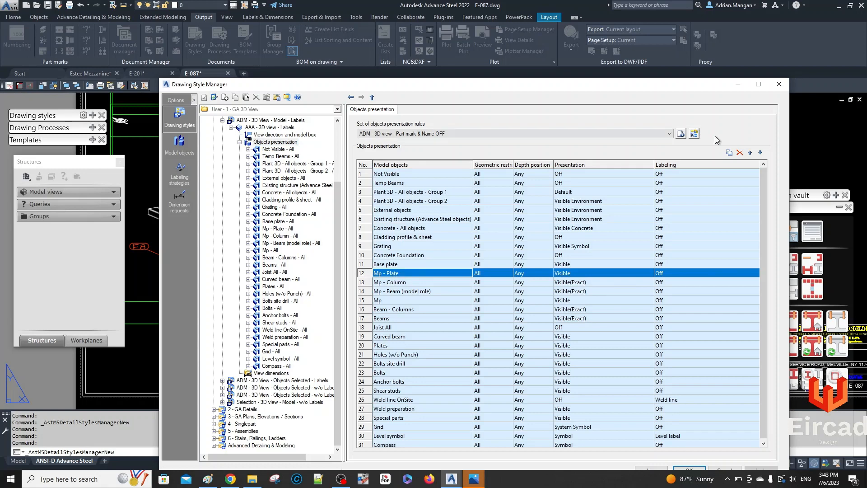
{"action": "left_click", "coordinate": [730, 153]}
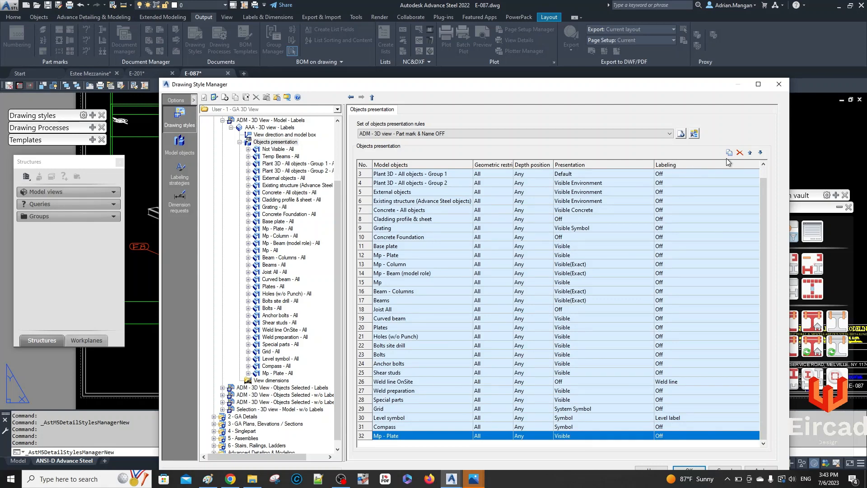
{"action": "left_click", "coordinate": [750, 154]}
{"action": "left_click", "coordinate": [750, 154]}
{"action": "left_click", "coordinate": [750, 153]}
{"action": "left_click", "coordinate": [750, 153]}
{"action": "left_click", "coordinate": [749, 154]}
{"action": "left_click", "coordinate": [750, 153]}
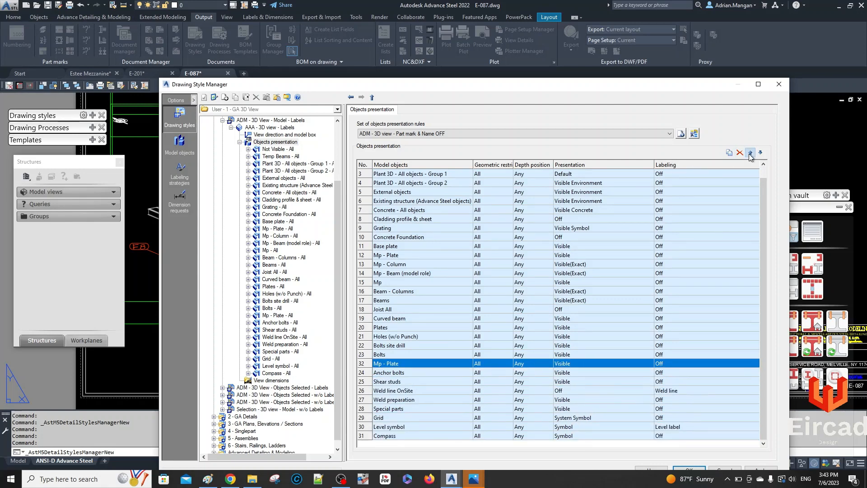
{"action": "left_click", "coordinate": [750, 153]}
{"action": "left_click", "coordinate": [750, 154]}
{"action": "left_click", "coordinate": [750, 153]}
{"action": "left_click", "coordinate": [750, 154]}
{"action": "left_click", "coordinate": [750, 154]}
{"action": "left_click", "coordinate": [750, 153]}
{"action": "left_click", "coordinate": [750, 154]}
{"action": "left_click", "coordinate": [750, 154]}
{"action": "left_click", "coordinate": [750, 154]}
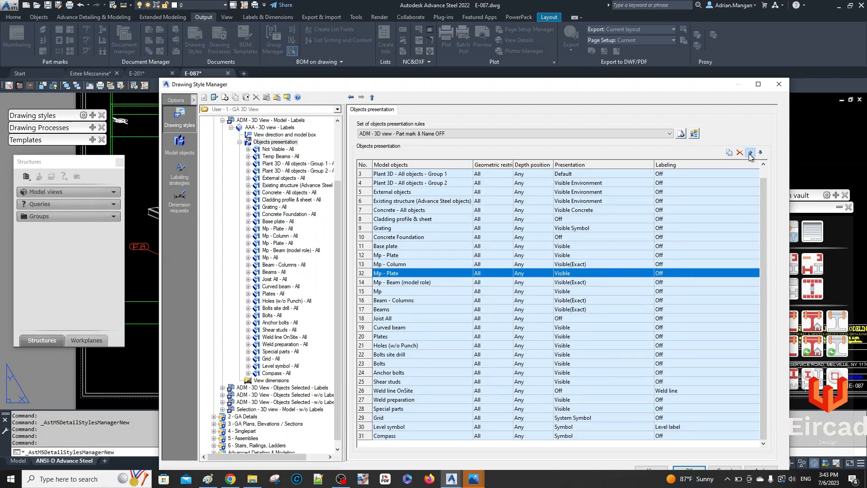
{"action": "left_click", "coordinate": [750, 153]}
{"action": "left_click", "coordinate": [750, 153]}
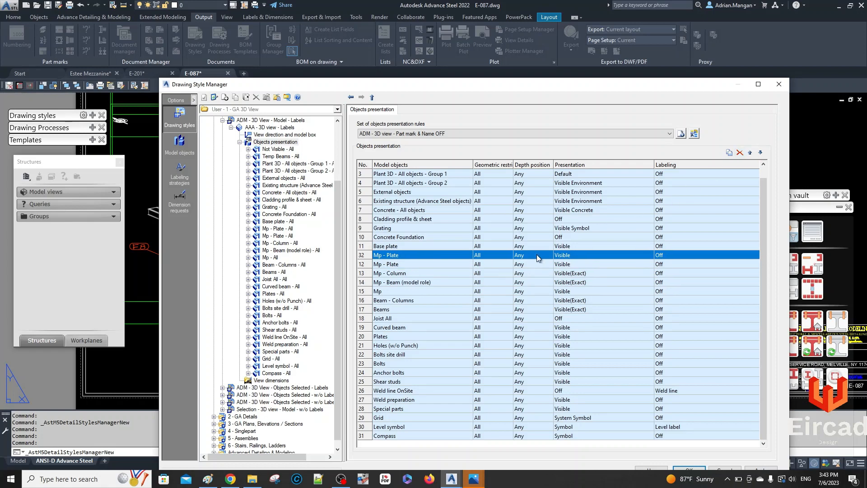
- Change the copied Mp - Plate entry's model object to Cover plate from the Parts (w/ model role) category
{"action": "double_click", "coordinate": [370, 256]}
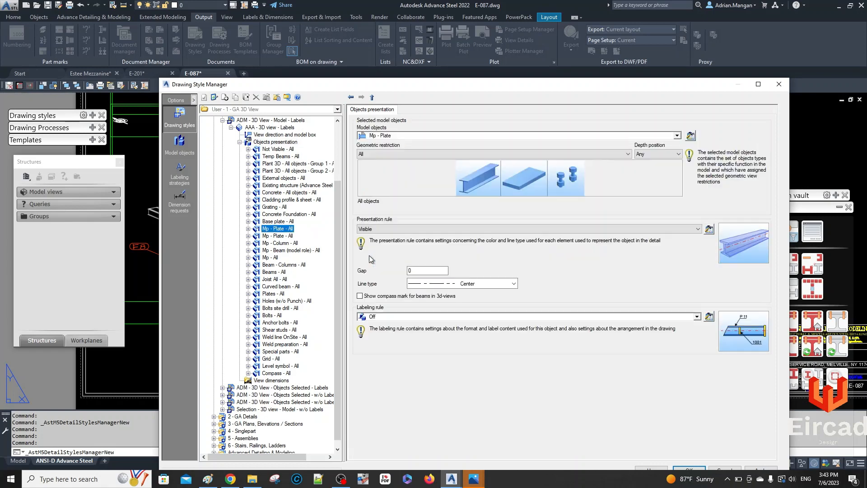
{"action": "left_click", "coordinate": [689, 136]}
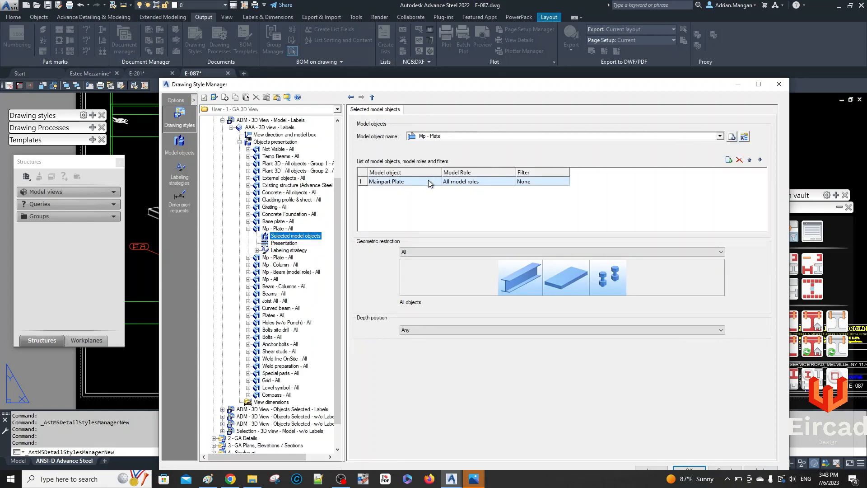
{"action": "left_click", "coordinate": [702, 136]}
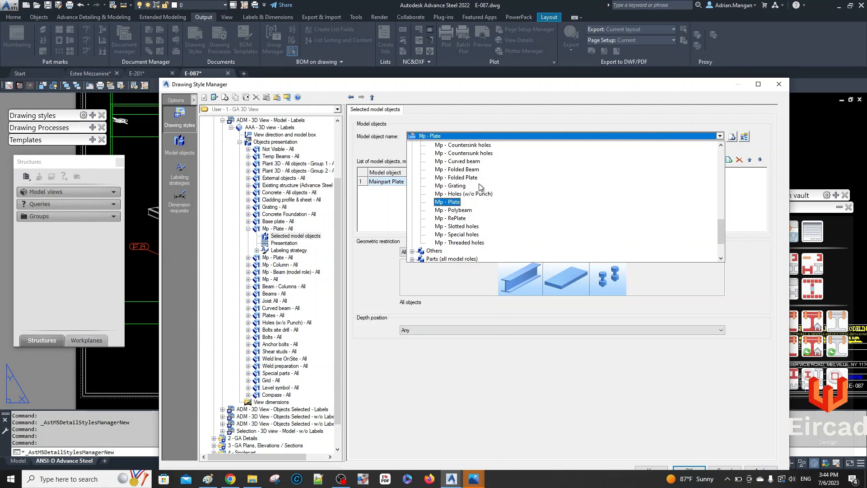
{"action": "scroll", "coordinate": [477, 183], "scroll_direction": "up", "scroll_amount": 1}
{"action": "scroll", "coordinate": [475, 183], "scroll_direction": "up", "scroll_amount": 3}
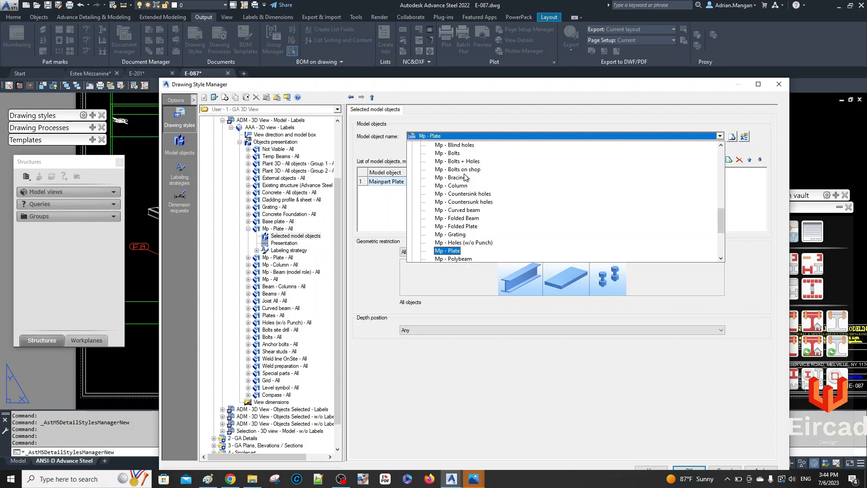
{"action": "scroll", "coordinate": [466, 176], "scroll_direction": "down", "scroll_amount": 5}
{"action": "scroll", "coordinate": [464, 178], "scroll_direction": "down", "scroll_amount": 1}
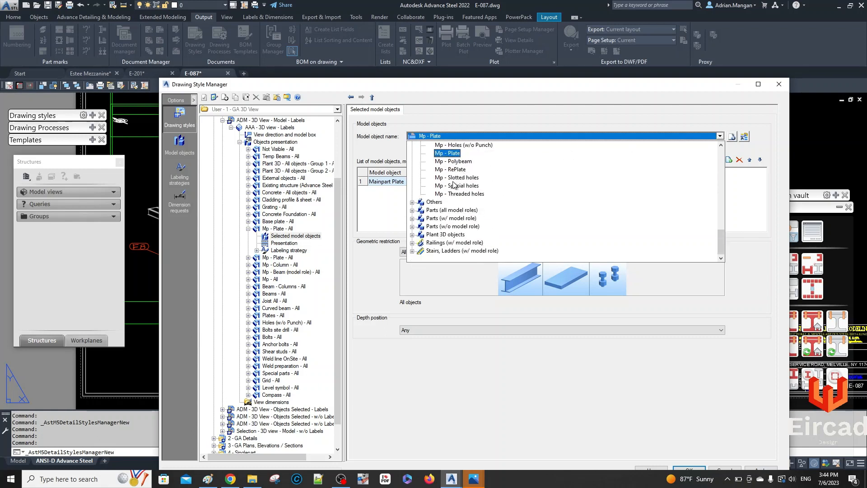
{"action": "left_click", "coordinate": [412, 218]}
{"action": "scroll", "coordinate": [452, 212], "scroll_direction": "down", "scroll_amount": 4}
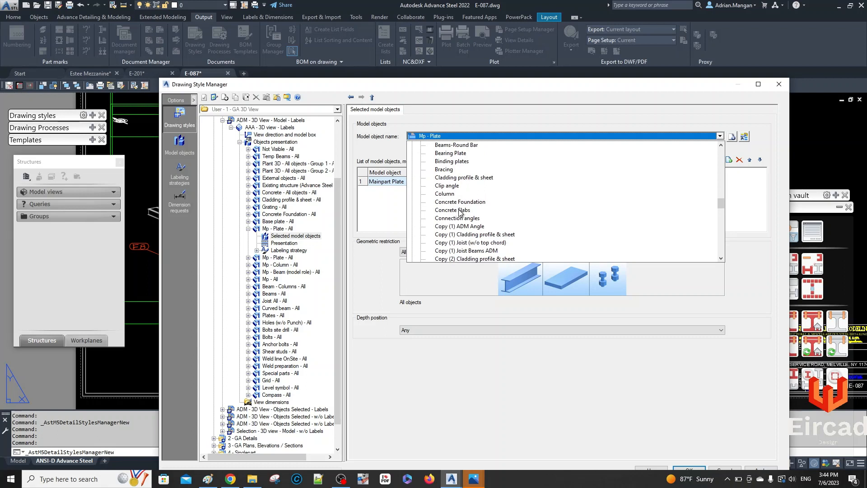
{"action": "scroll", "coordinate": [458, 207], "scroll_direction": "down", "scroll_amount": 1}
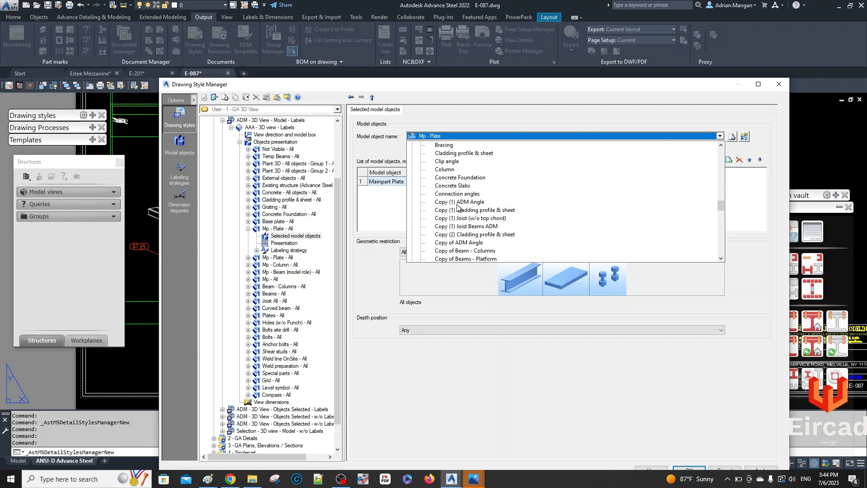
{"action": "scroll", "coordinate": [458, 207], "scroll_direction": "down", "scroll_amount": 5}
{"action": "left_click", "coordinate": [457, 194]}
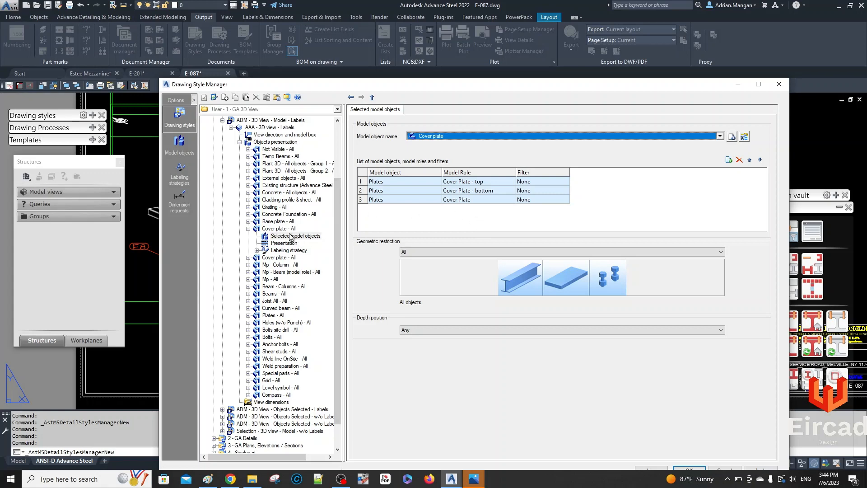
- Set the presentation of the Cover plate entry to Off in the view's objects presentation list
{"action": "left_click", "coordinate": [290, 143]}
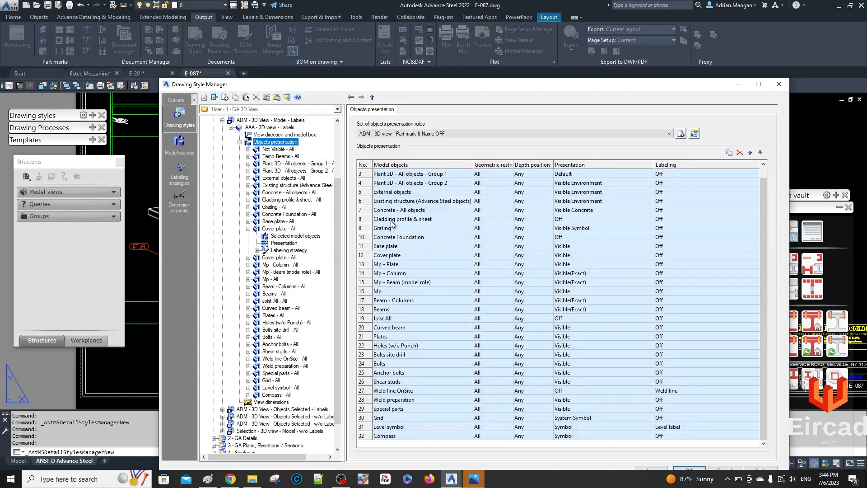
{"action": "left_click", "coordinate": [597, 255]}
{"action": "left_click", "coordinate": [650, 255]}
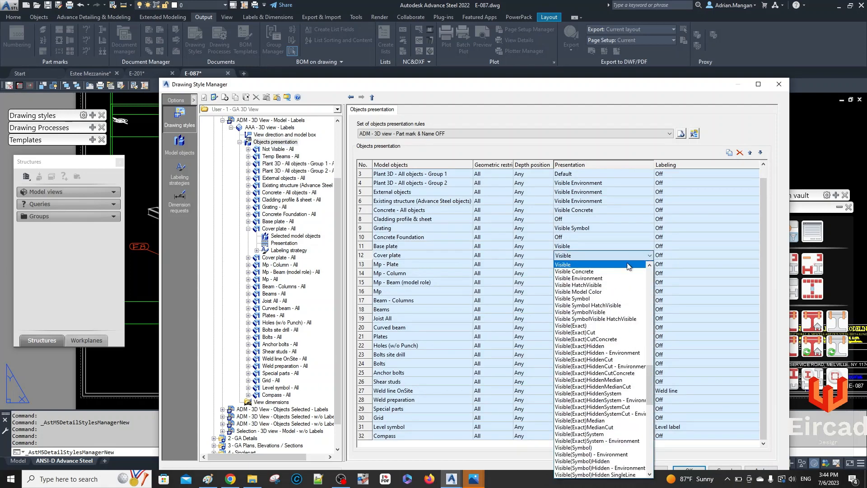
{"action": "scroll", "coordinate": [603, 281], "scroll_direction": "up", "scroll_amount": 6}
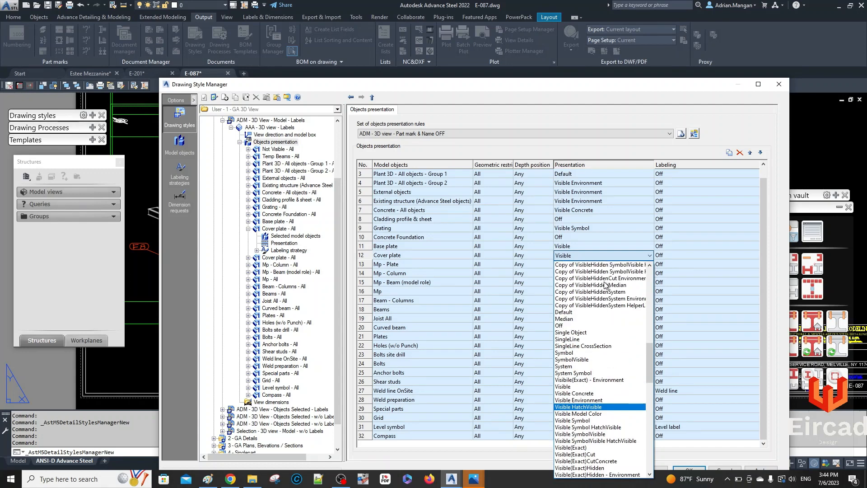
{"action": "left_click", "coordinate": [573, 326]}
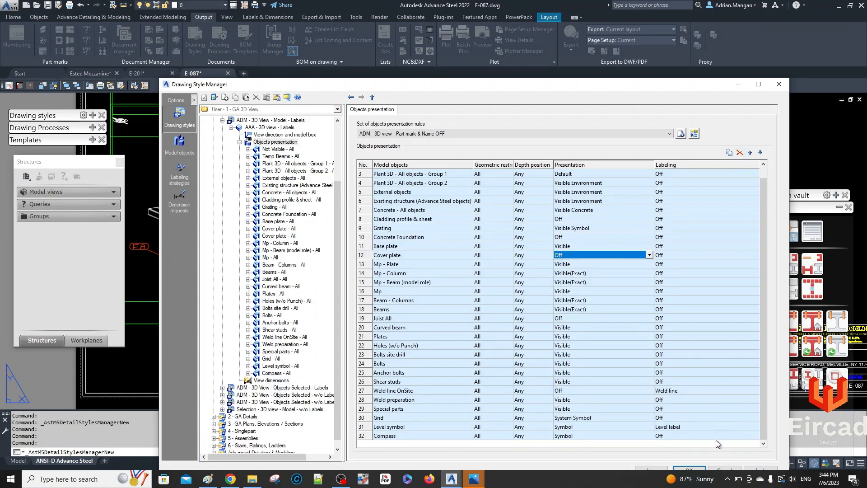
{"action": "left_click_drag", "start_coordinate": [671, 86], "coordinate": [632, 41]}
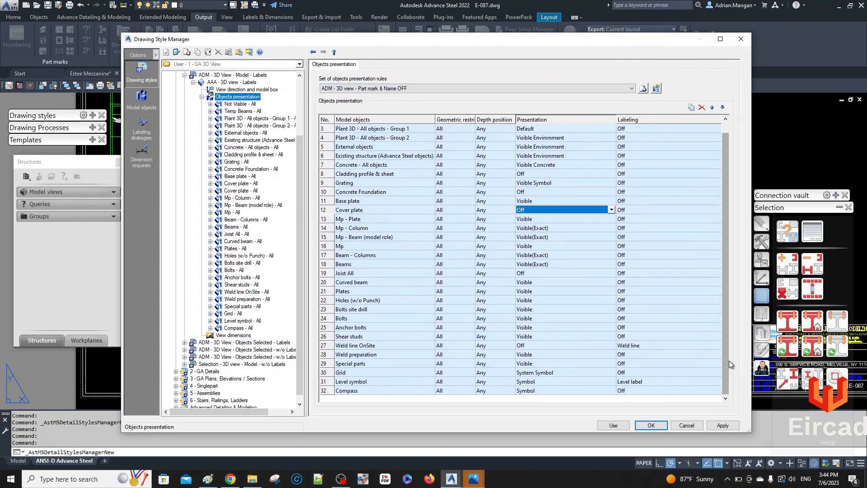
- Apply the drawing style changes and update the lower Isometric - Area B detail view by style
{"action": "left_click", "coordinate": [711, 425]}
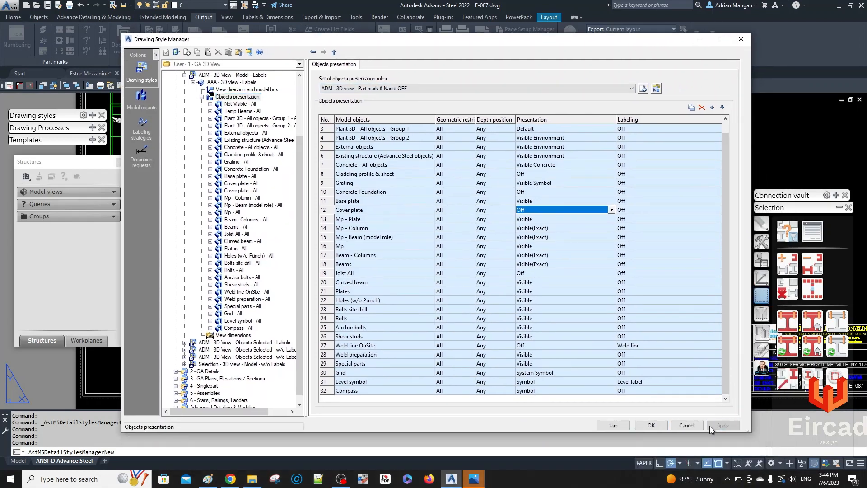
{"action": "left_click", "coordinate": [648, 428]}
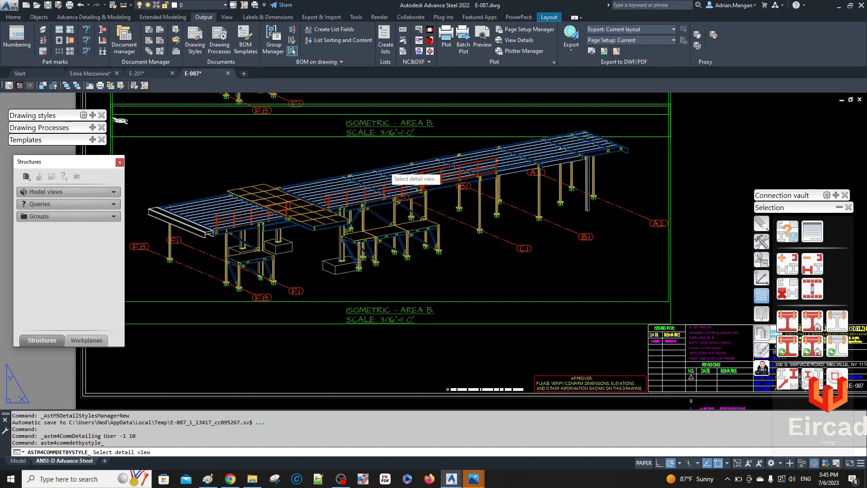
{"action": "left_click", "coordinate": [384, 167]}
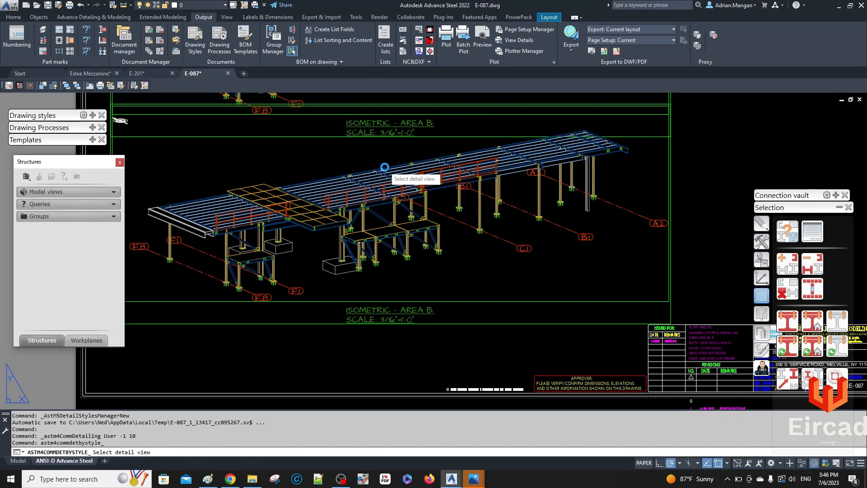
{"action": "left_click", "coordinate": [384, 167]}
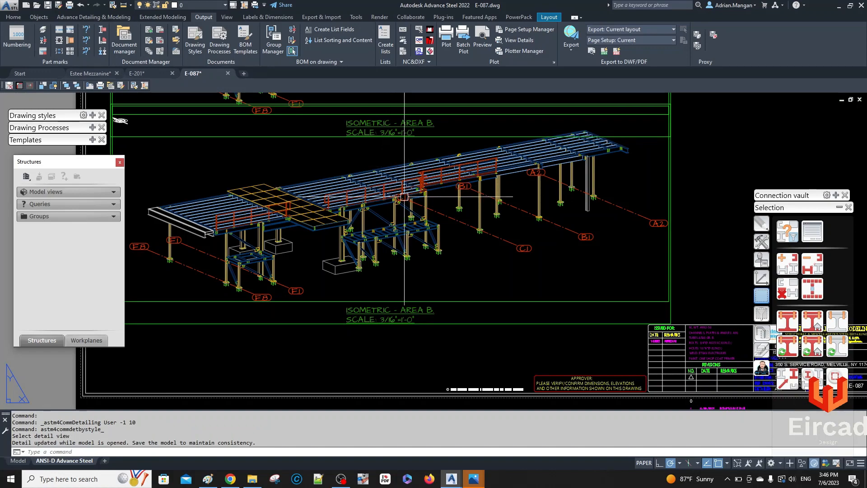
{"action": "scroll", "coordinate": [381, 249], "scroll_direction": "up", "scroll_amount": 4}
{"action": "scroll", "coordinate": [382, 242], "scroll_direction": "down", "scroll_amount": 5}
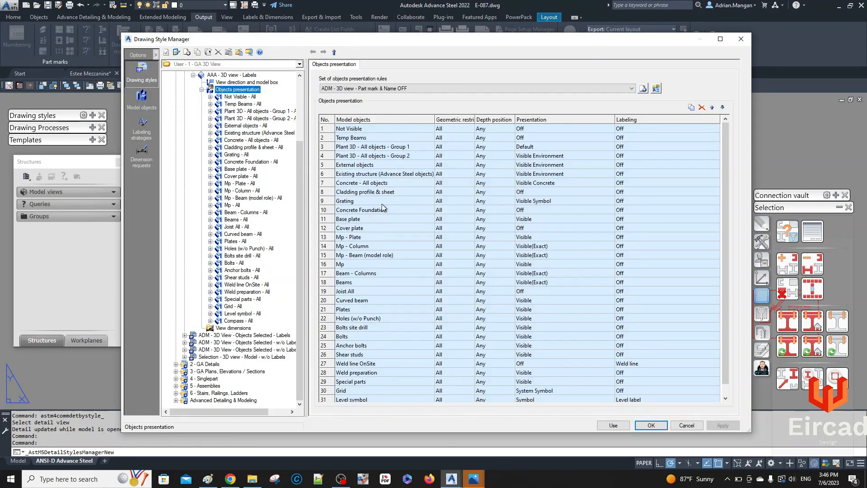
- Reopen the view's objects presentation list and move the Cover plate entry down below Mp - Plate
{"action": "left_click", "coordinate": [334, 228]}
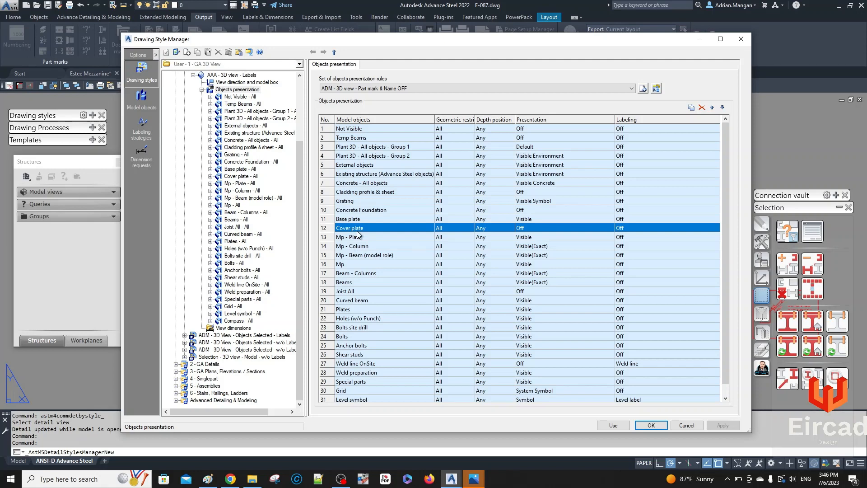
{"action": "left_click", "coordinate": [723, 108]}
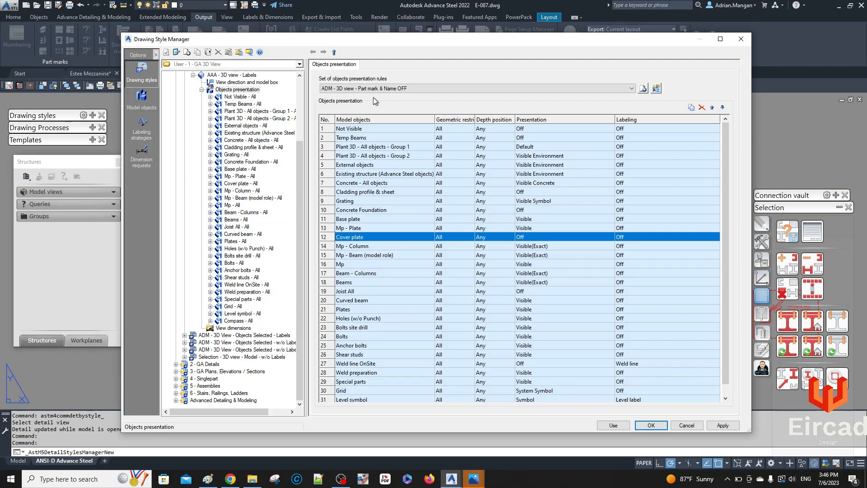
- Copy the ADM - 3D View - Model - Labels drawing style under the name ADM - 3D View - Model - Plates Off
{"action": "scroll", "coordinate": [272, 104], "scroll_direction": "up", "scroll_amount": 3}
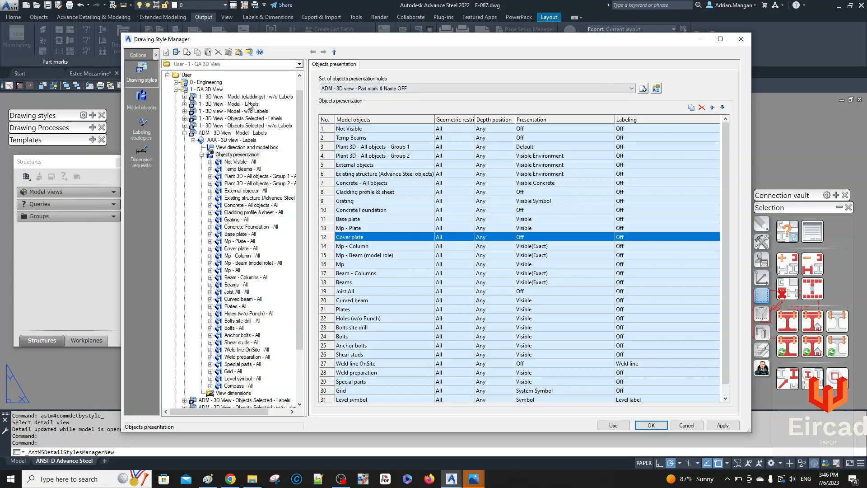
{"action": "left_click", "coordinate": [228, 133]}
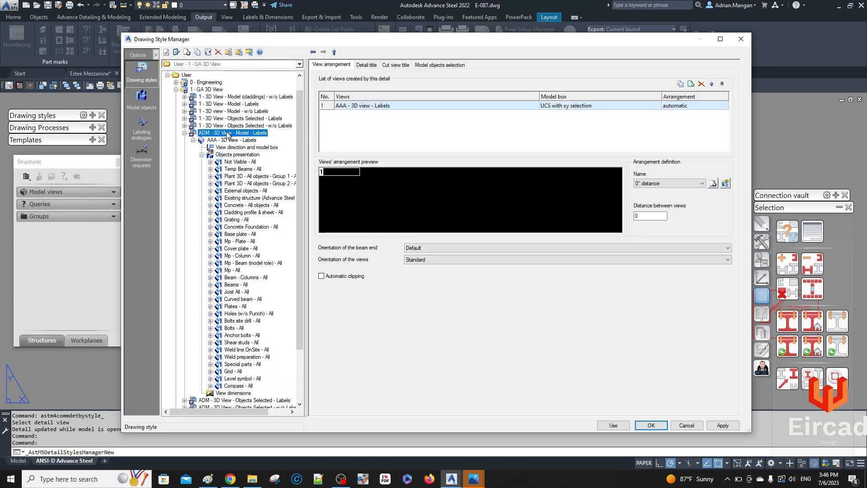
{"action": "right_click", "coordinate": [228, 134]}
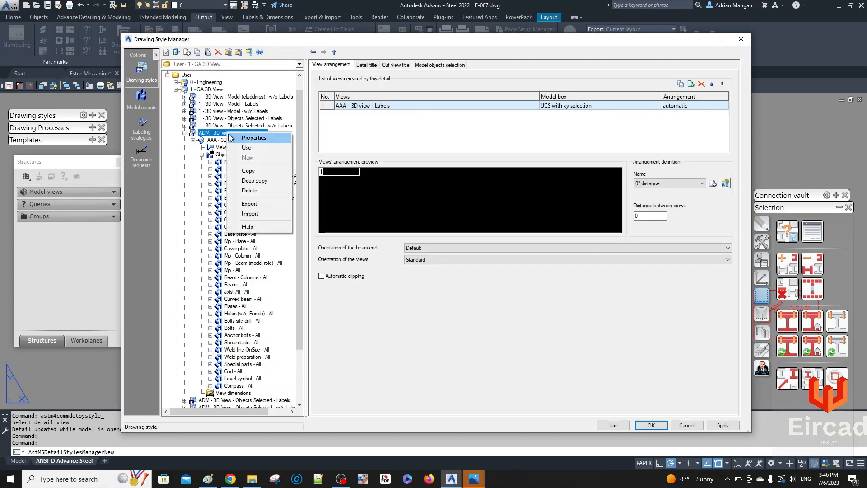
{"action": "left_click", "coordinate": [254, 176]}
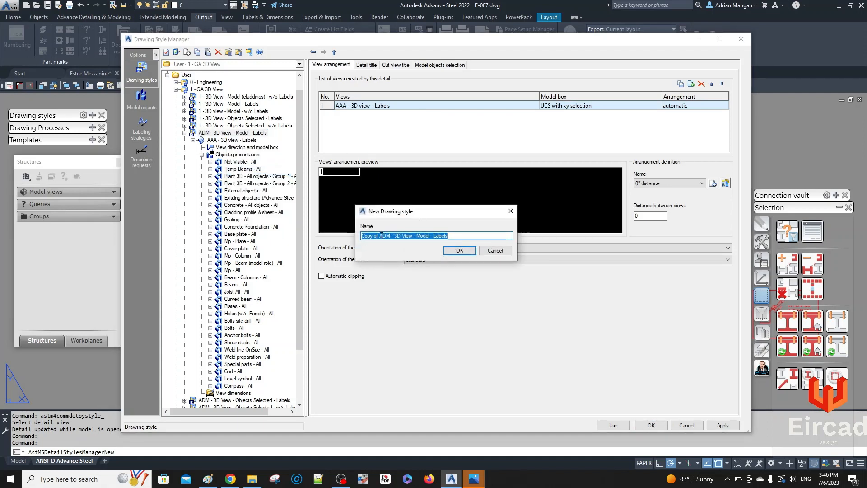
{"action": "left_click_drag", "start_coordinate": [380, 235], "coordinate": [311, 223]}
{"action": "key", "text": "BackSpace"}
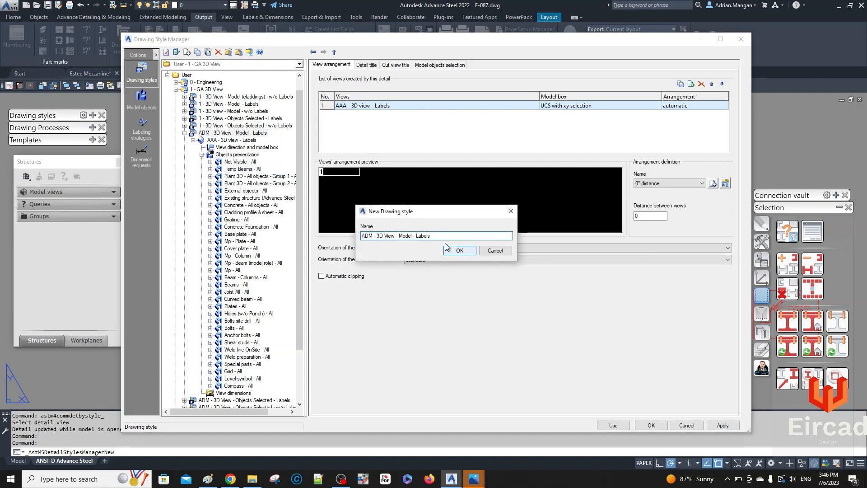
{"action": "left_click", "coordinate": [414, 235]}
{"action": "type", "text": "Plates -"}
{"action": "key", "text": "BackSpace"}
{"action": "type", "text": "Off"}
{"action": "key", "text": "shift+End"}
{"action": "key", "text": "Delete"}
{"action": "left_click", "coordinate": [459, 250]}
- Create a new view for the Plates Off style from AAA - 3D view - Labels, named ADM - 3D view - Labels - Plates Off
{"action": "scroll", "coordinate": [280, 159], "scroll_direction": "down", "scroll_amount": 3}
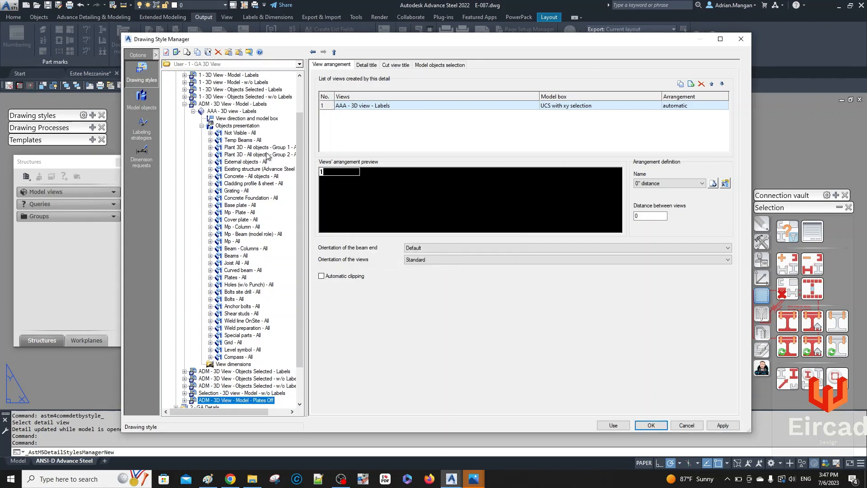
{"action": "scroll", "coordinate": [260, 317], "scroll_direction": "down", "scroll_amount": 1}
{"action": "left_click", "coordinate": [184, 357]}
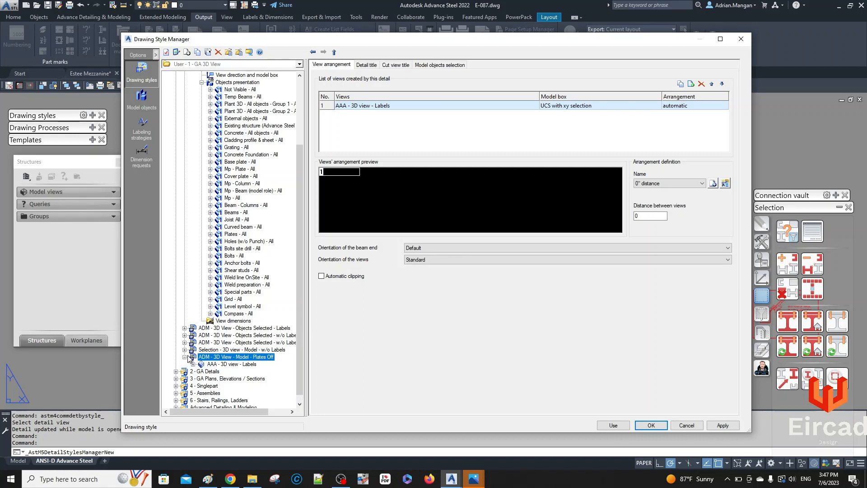
{"action": "left_click", "coordinate": [223, 364]}
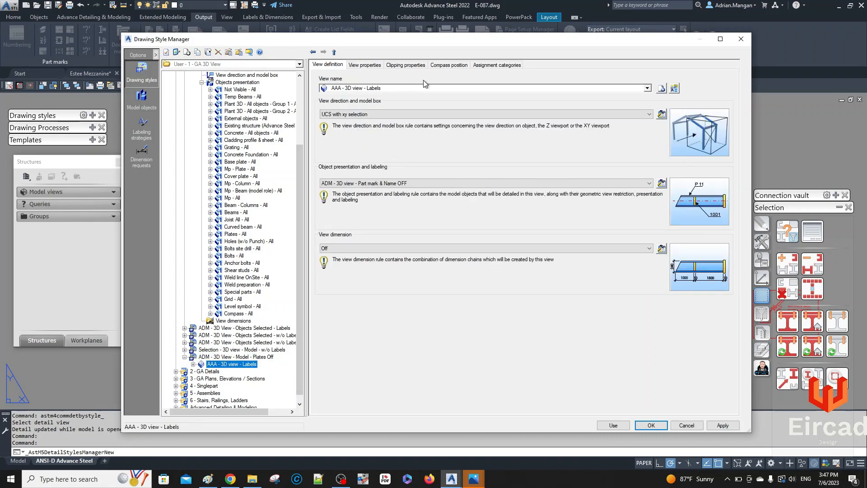
{"action": "left_click", "coordinate": [661, 88]}
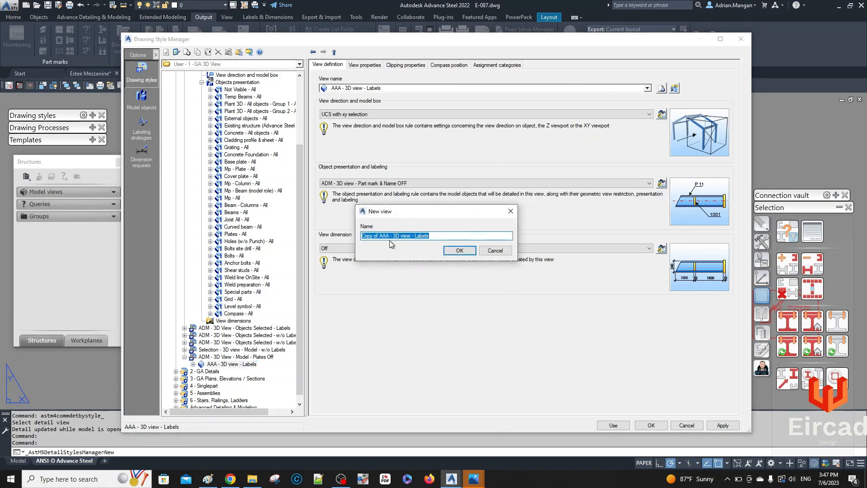
{"action": "left_click_drag", "start_coordinate": [388, 237], "coordinate": [350, 245]}
{"action": "type", "text": "adm"}
{"action": "key", "text": "BackSpace"}
{"action": "key", "text": "BackSpace"}
{"action": "key", "text": "BackSpace"}
{"action": "type", "text": "ADM"}
{"action": "type", "text": "pLATES oFF"}
{"action": "key", "text": "BackSpace"}
{"action": "key", "text": "BackSpace"}
{"action": "key", "text": "BackSpace"}
{"action": "type", "text": "p"}
{"action": "key", "text": "BackSpace"}
{"action": "type", "text": "Of"}
{"action": "type", "text": "ates"}
{"action": "left_click", "coordinate": [458, 251]}
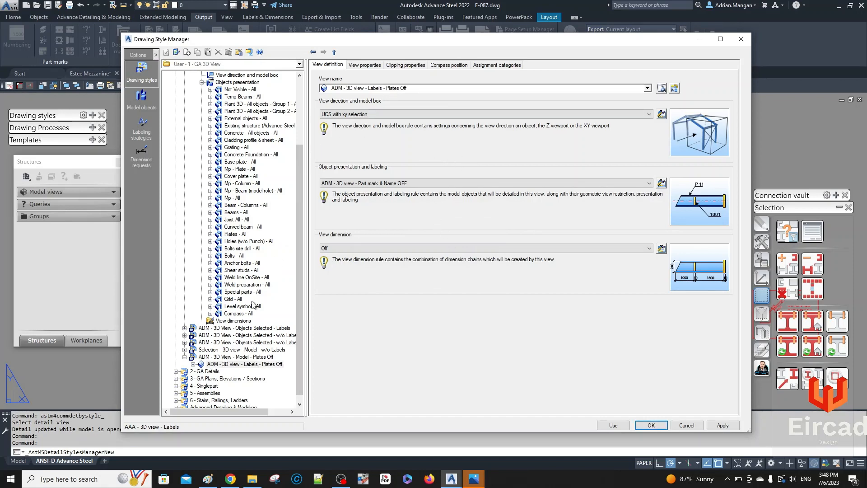
- Copy the new view's objects presentation rule set under the name ADM - 3D view NL - Plates Off
{"action": "left_click", "coordinate": [193, 364]}
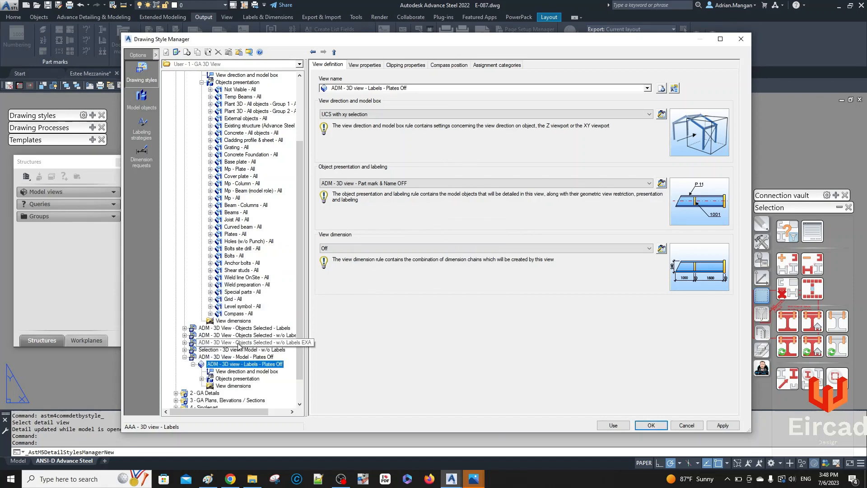
{"action": "left_click", "coordinate": [239, 378]}
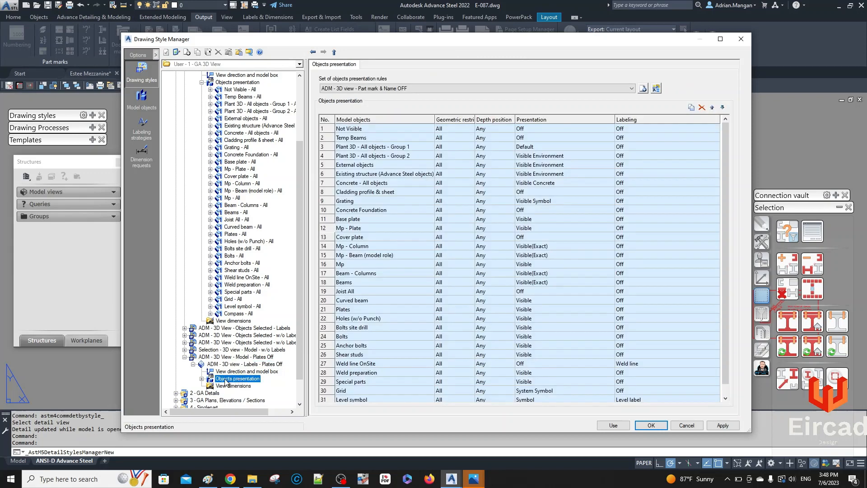
{"action": "left_click", "coordinate": [239, 163]}
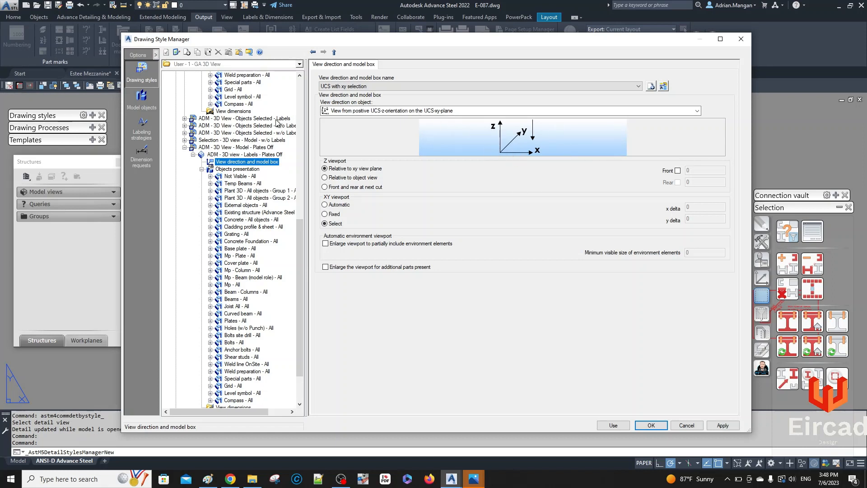
{"action": "left_click", "coordinate": [225, 169]}
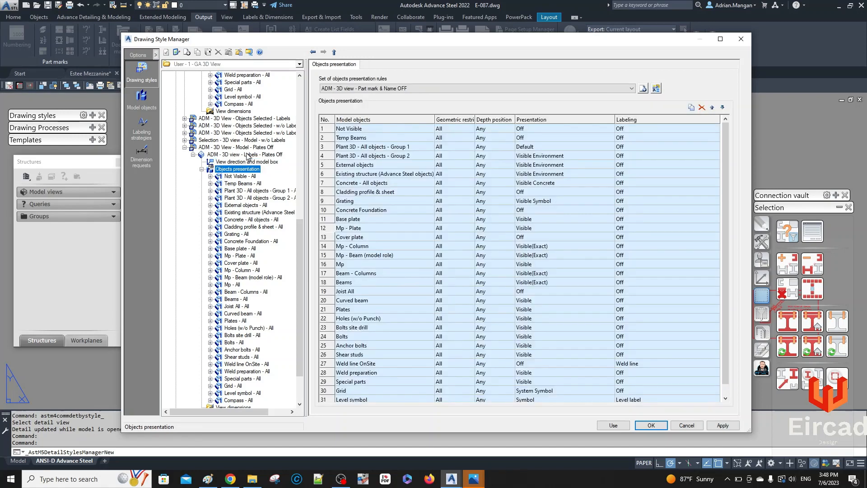
{"action": "left_click", "coordinate": [327, 237]}
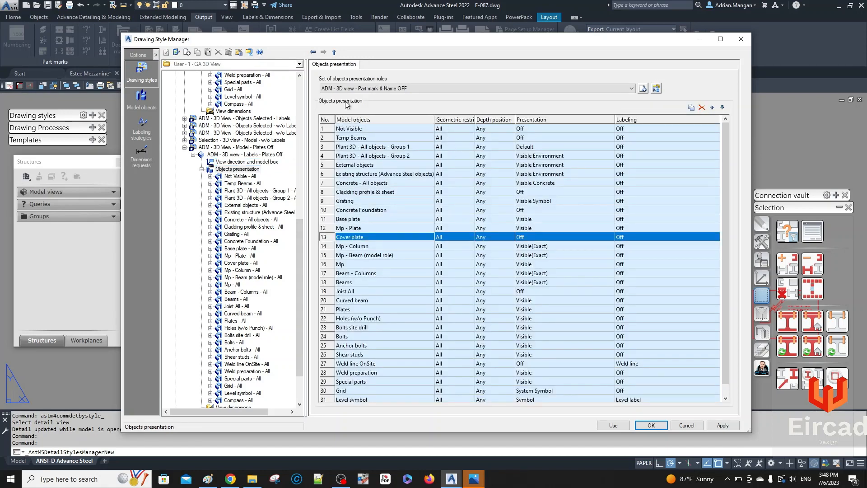
{"action": "left_click", "coordinate": [642, 88]}
{"action": "left_click", "coordinate": [374, 235]}
{"action": "left_click_drag", "start_coordinate": [378, 237], "coordinate": [328, 244]}
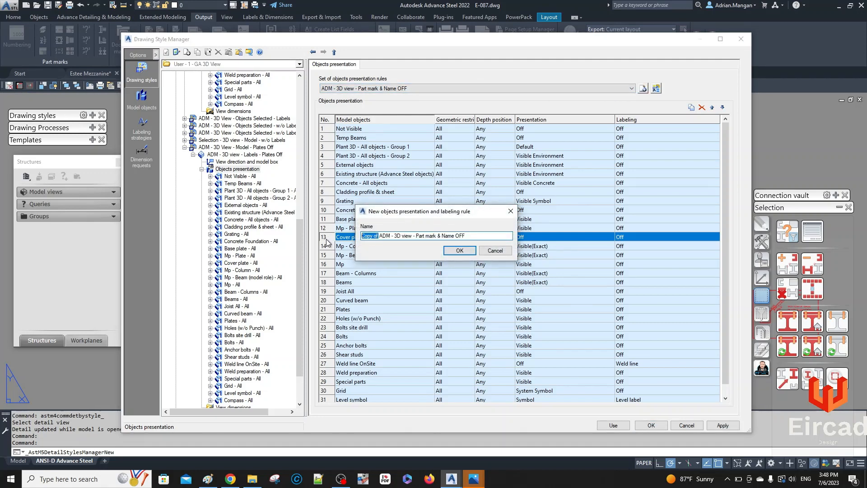
{"action": "key", "text": "BackSpace"}
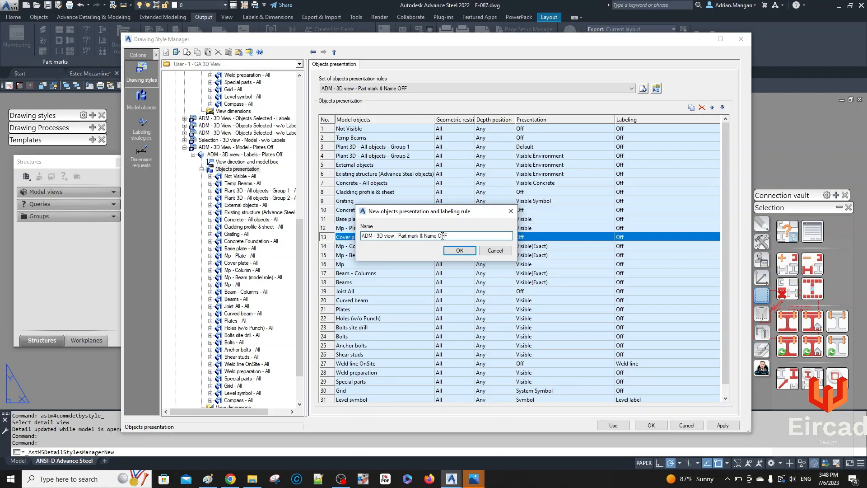
{"action": "left_click_drag", "start_coordinate": [450, 235], "coordinate": [400, 240]}
{"action": "type", "text": "Plates O"}
{"action": "left_click", "coordinate": [396, 236]}
{"action": "type", "text": "NL"}
{"action": "left_click", "coordinate": [459, 251]}
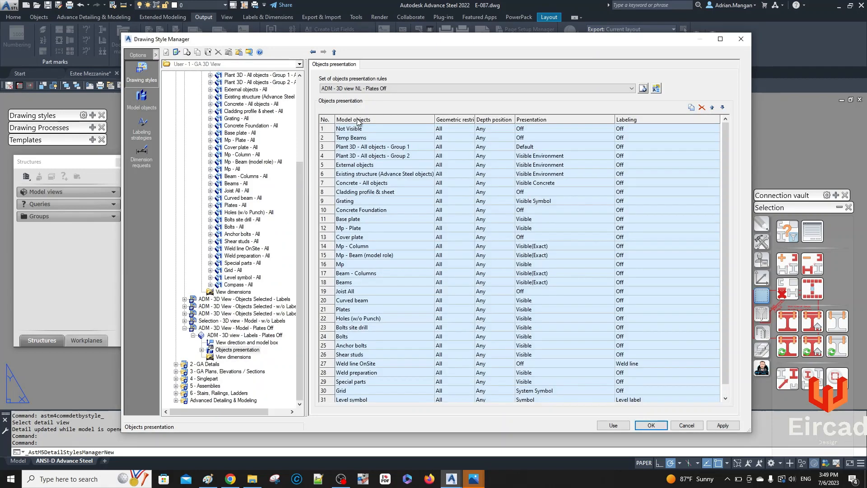
- Move the Cover plate entry above Mp - Plate in the new rule set and duplicate it
{"action": "left_click", "coordinate": [332, 237]}
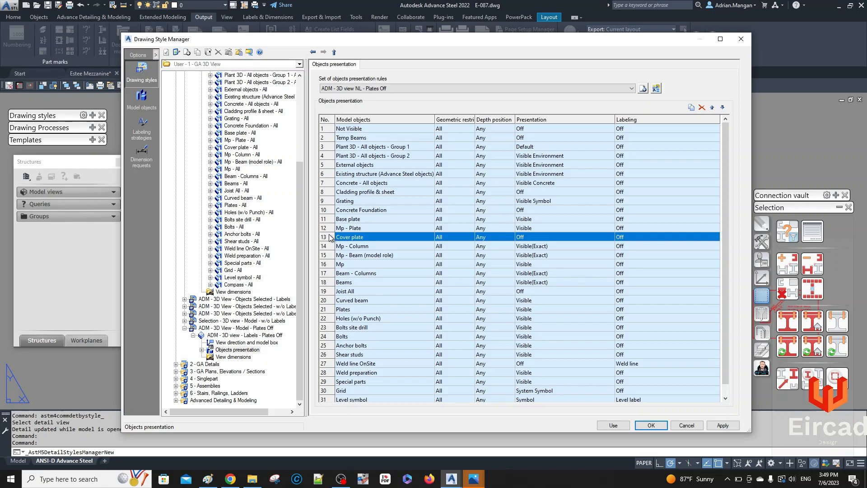
{"action": "left_click", "coordinate": [711, 108]}
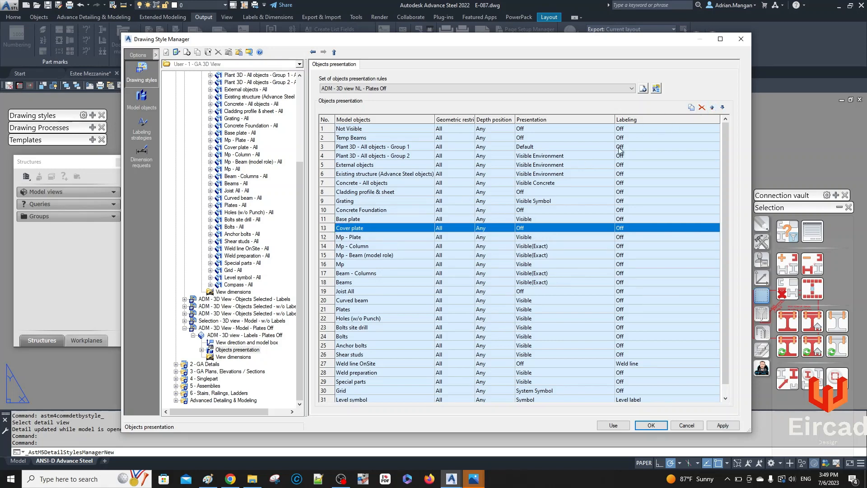
{"action": "left_click", "coordinate": [692, 108]}
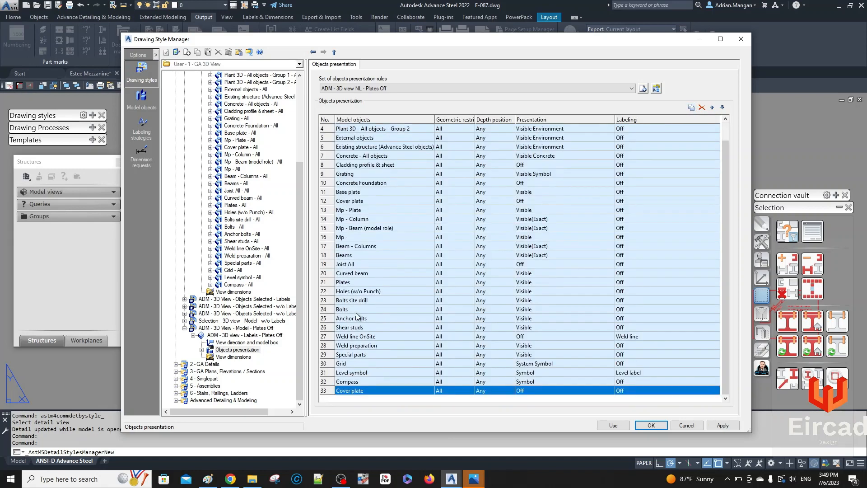
{"action": "left_click", "coordinate": [330, 391]}
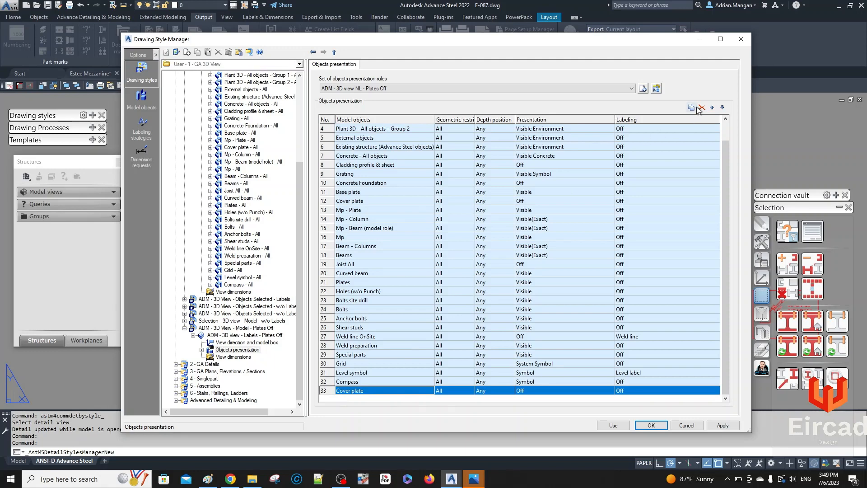
- Move the duplicated Cover plate entry up the list to directly below Base plate
{"action": "left_click", "coordinate": [712, 107]}
{"action": "left_click", "coordinate": [712, 107]}
{"action": "left_click", "coordinate": [712, 107]}
{"action": "left_click", "coordinate": [713, 107]}
{"action": "left_click", "coordinate": [713, 108]}
{"action": "left_click", "coordinate": [712, 107]}
{"action": "left_click", "coordinate": [712, 107]}
{"action": "left_click", "coordinate": [712, 107]}
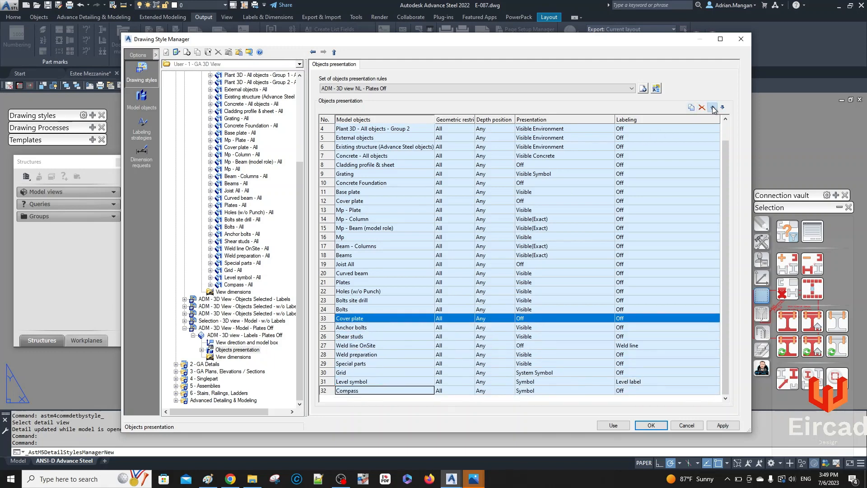
{"action": "triple_click", "coordinate": [713, 107]}
{"action": "triple_click", "coordinate": [713, 108]}
{"action": "triple_click", "coordinate": [713, 107]}
{"action": "double_click", "coordinate": [713, 107]}
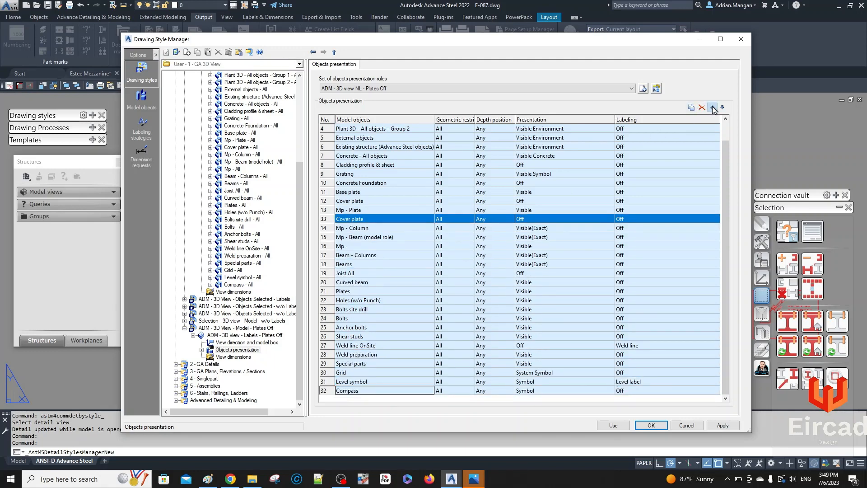
{"action": "triple_click", "coordinate": [712, 107]}
{"action": "double_click", "coordinate": [713, 108]}
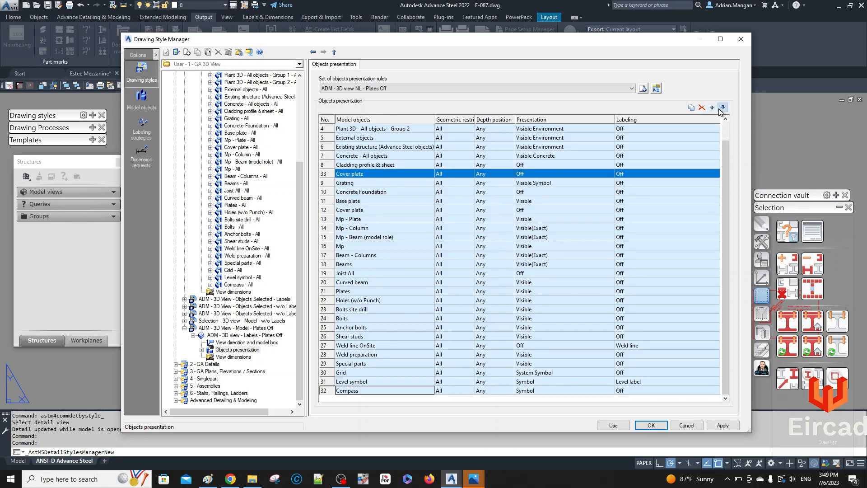
{"action": "left_click", "coordinate": [721, 108]}
{"action": "left_click", "coordinate": [722, 108]}
{"action": "left_click", "coordinate": [722, 109]}
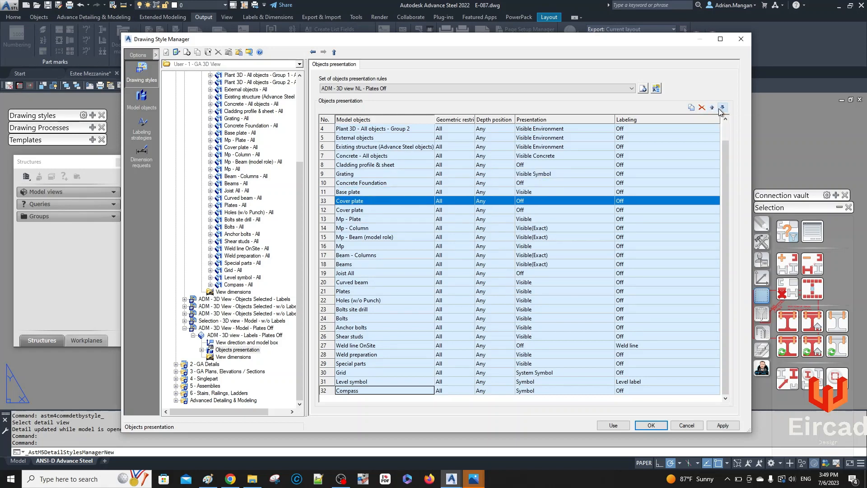
- Replace the model object of the duplicated Cover plate entry below Base plate with Diamond plate and save the style changes
{"action": "double_click", "coordinate": [337, 201]}
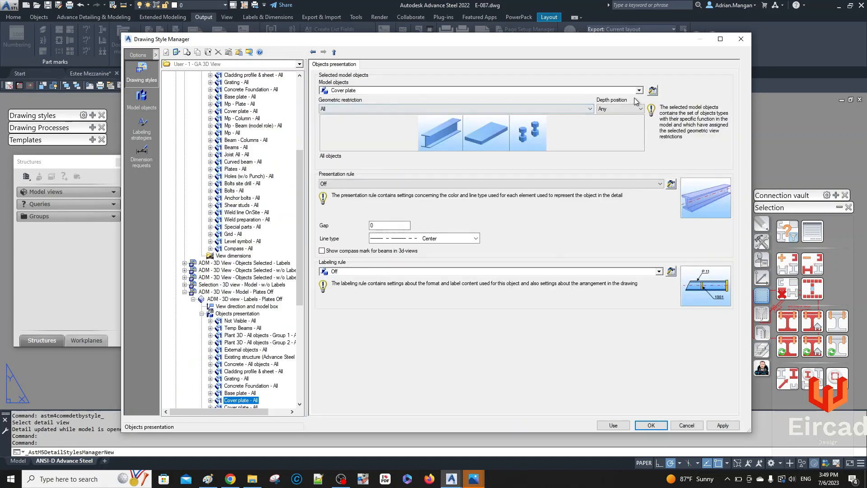
{"action": "left_click", "coordinate": [653, 91]}
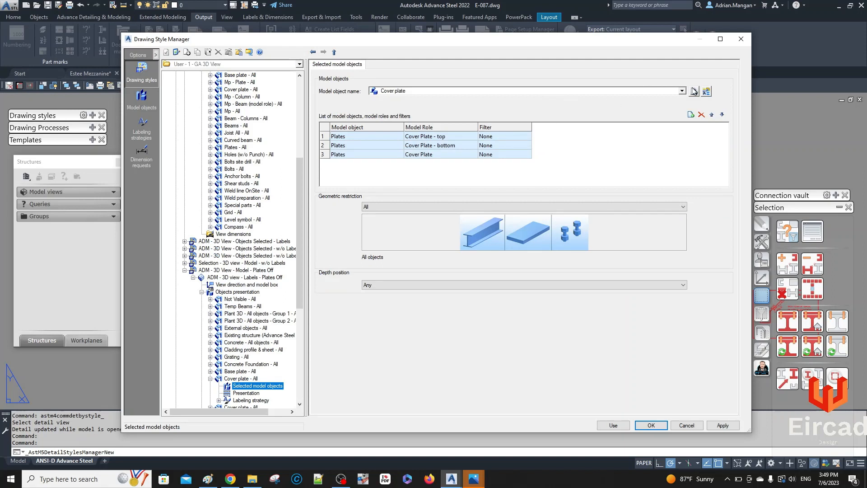
{"action": "left_click", "coordinate": [562, 90]}
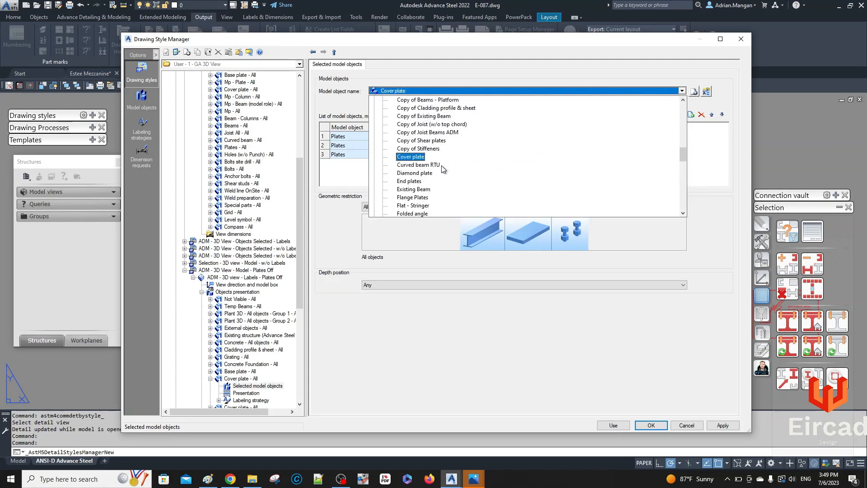
{"action": "left_click", "coordinate": [423, 174]}
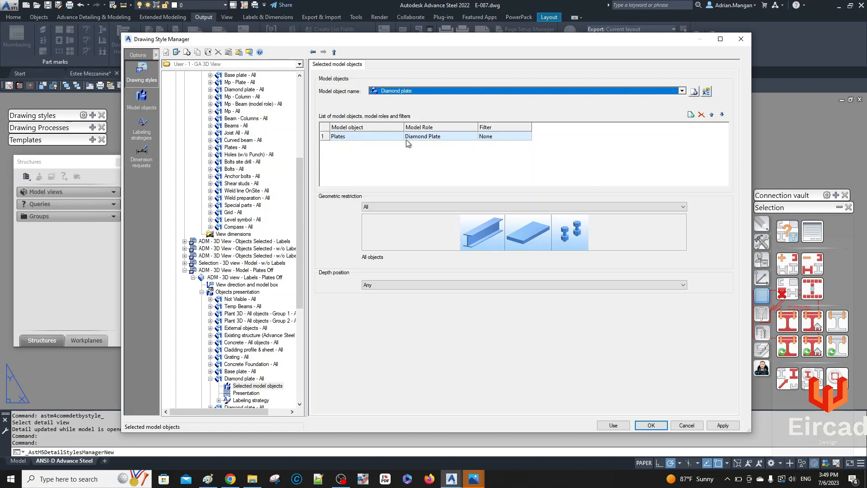
{"action": "left_click", "coordinate": [724, 426]}
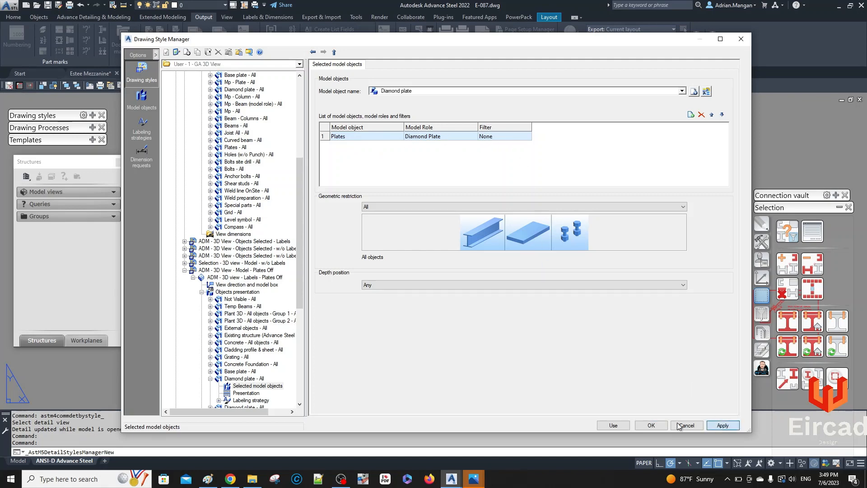
{"action": "left_click", "coordinate": [648, 425]}
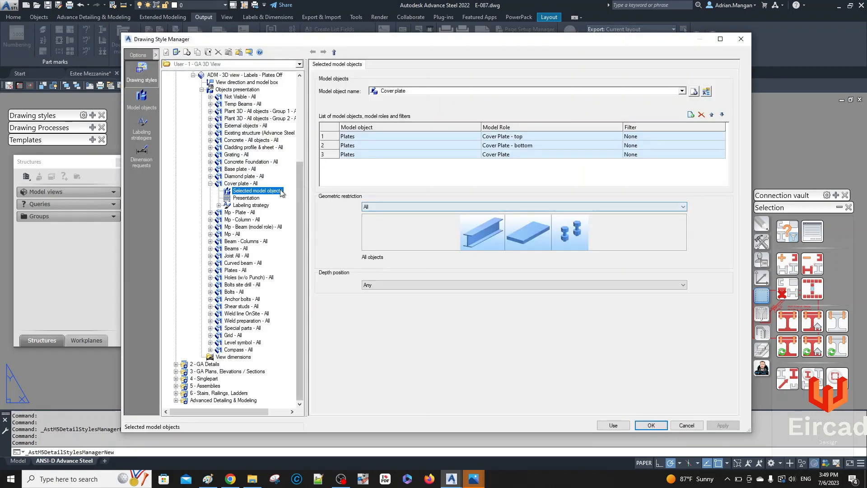
- Review the Plates Off presentation rules and examine the model roles covered by the Joist All entry
{"action": "left_click", "coordinate": [210, 183]}
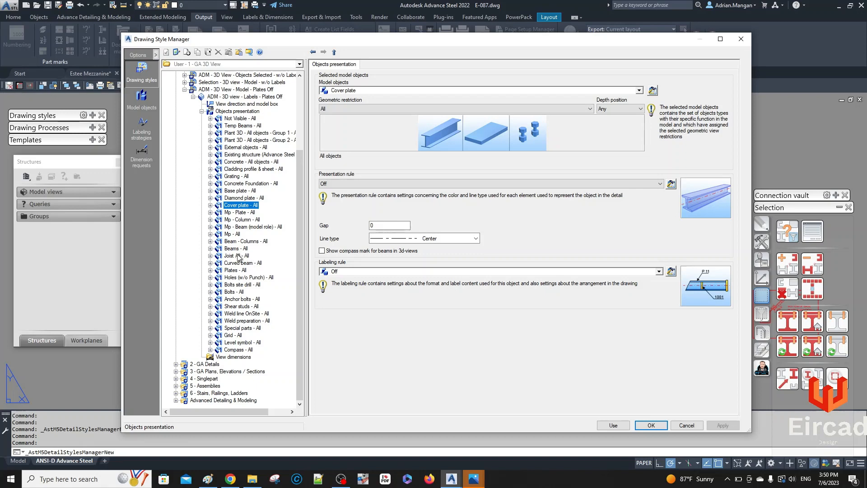
{"action": "double_click", "coordinate": [238, 111]}
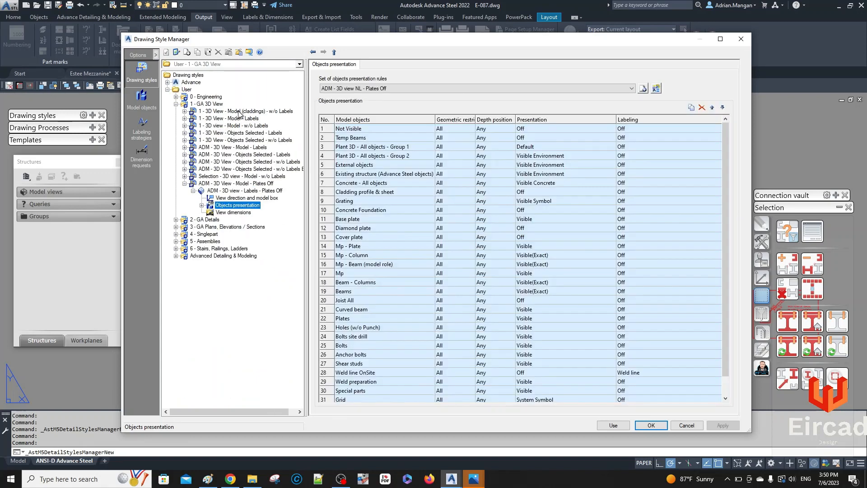
{"action": "scroll", "coordinate": [366, 311], "scroll_direction": "down", "scroll_amount": 1}
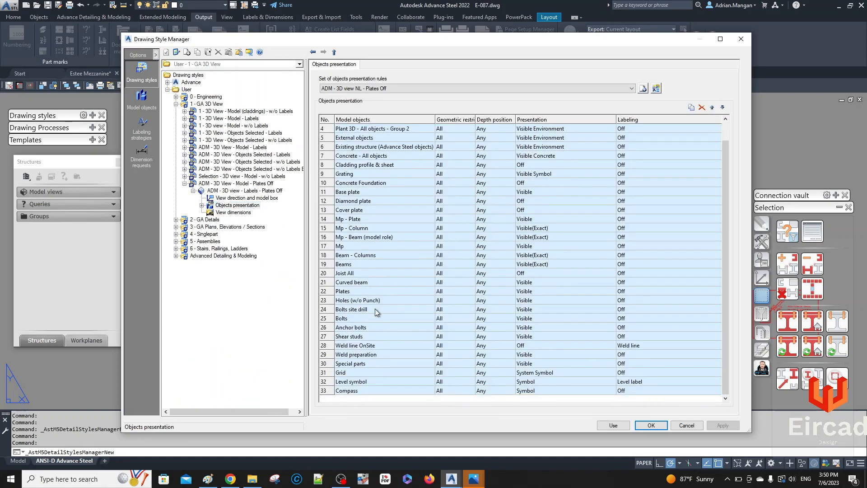
{"action": "scroll", "coordinate": [372, 310], "scroll_direction": "up", "scroll_amount": 1}
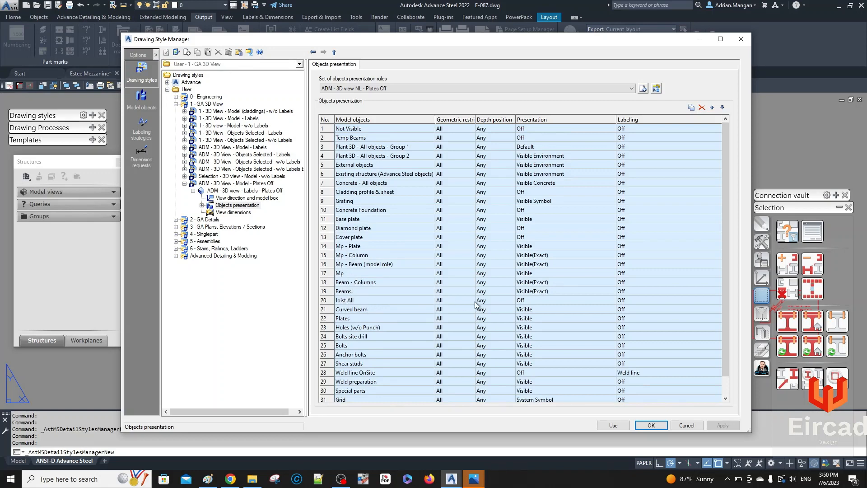
{"action": "double_click", "coordinate": [329, 300]}
{"action": "left_click", "coordinate": [653, 89]}
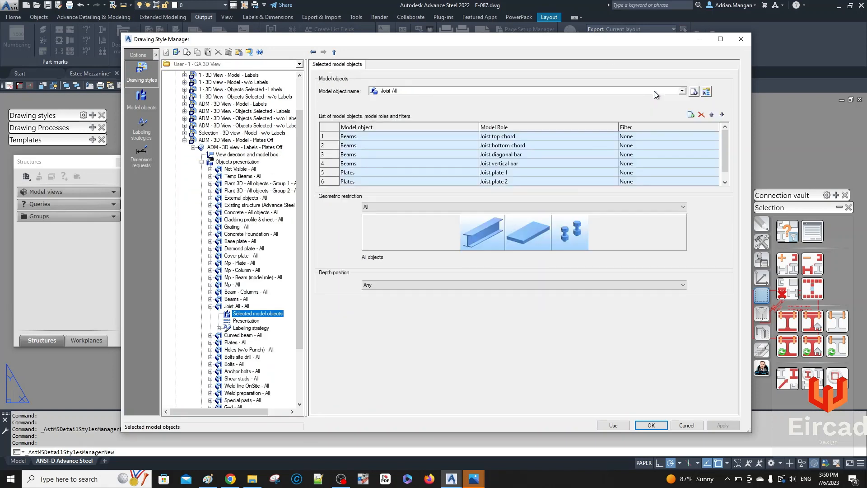
{"action": "scroll", "coordinate": [380, 146], "scroll_direction": "down", "scroll_amount": 1}
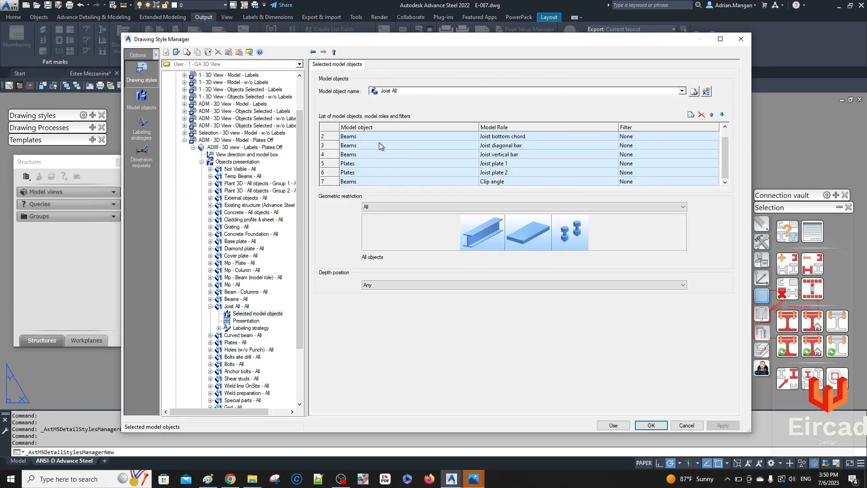
{"action": "scroll", "coordinate": [374, 169], "scroll_direction": "up", "scroll_amount": 1}
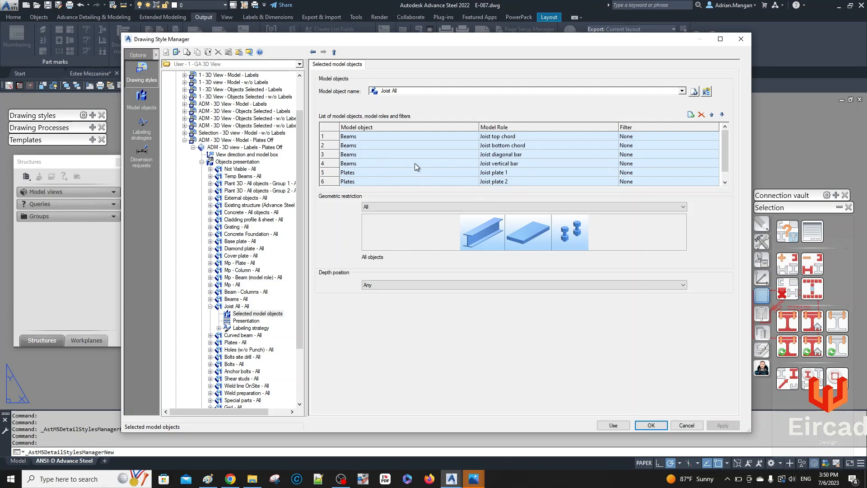
{"action": "scroll", "coordinate": [502, 137], "scroll_direction": "down", "scroll_amount": 1}
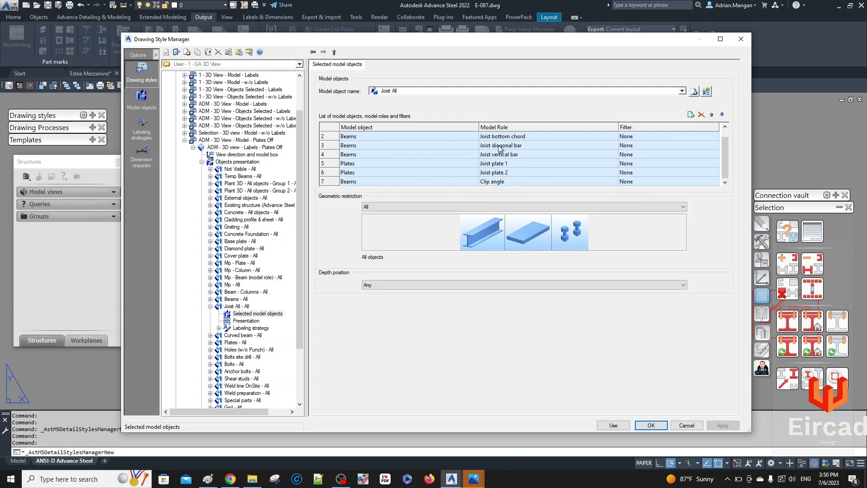
{"action": "left_click", "coordinate": [331, 154]}
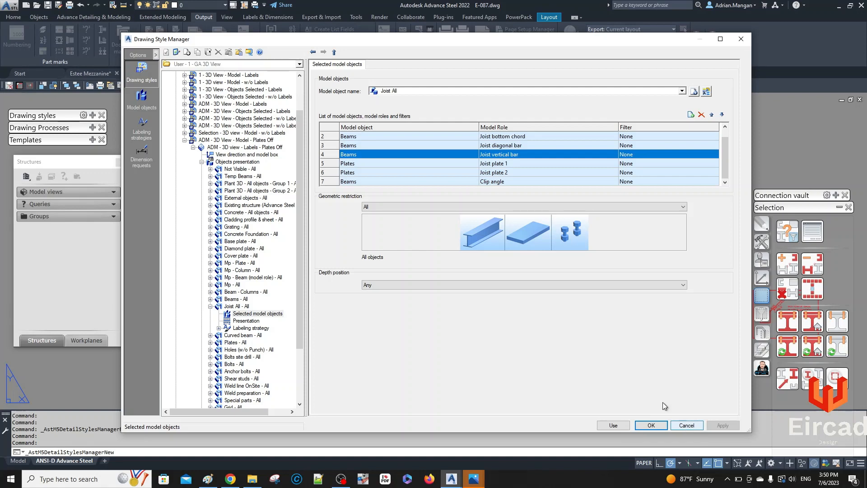
- Duplicate the Mp - Beam (model role) entry in the Plates Off rules and assign Mp - Beam Joist as the copy's model object
{"action": "left_click", "coordinate": [234, 162]}
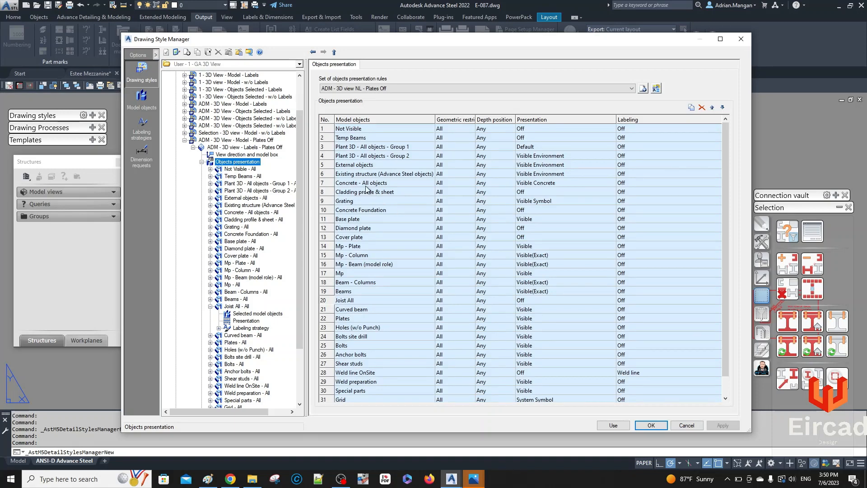
{"action": "left_click", "coordinate": [357, 264]}
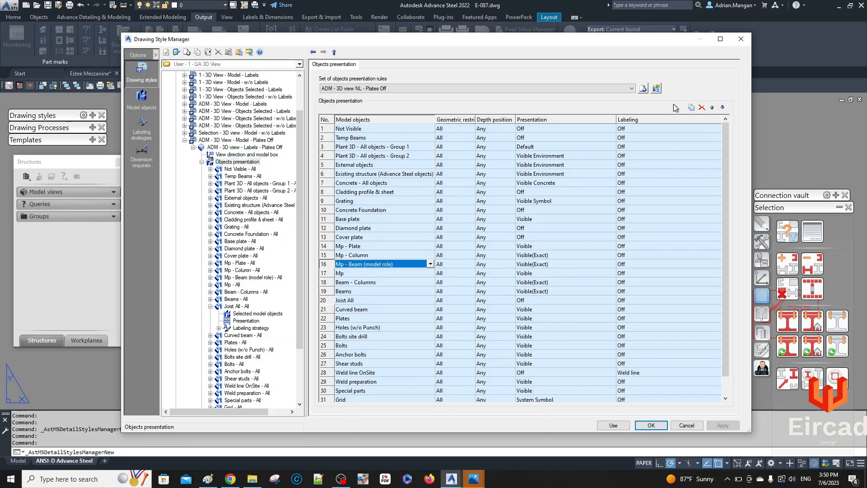
{"action": "left_click", "coordinate": [691, 107]}
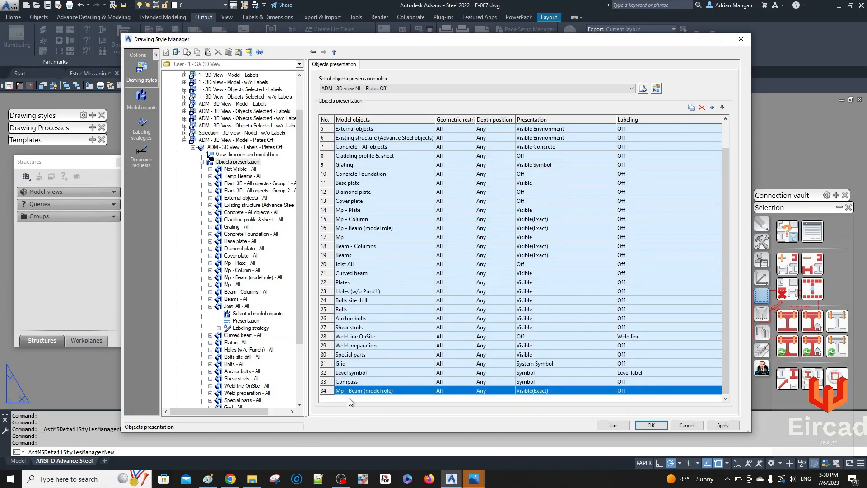
{"action": "double_click", "coordinate": [333, 391]}
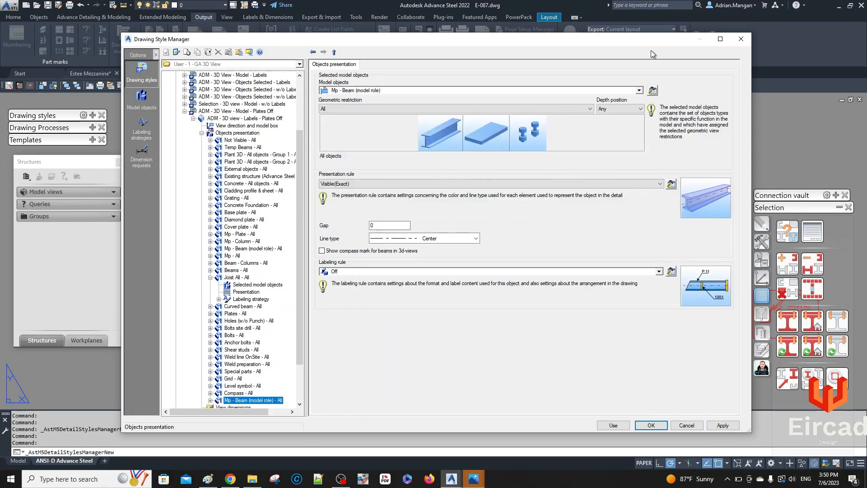
{"action": "left_click", "coordinate": [652, 90]}
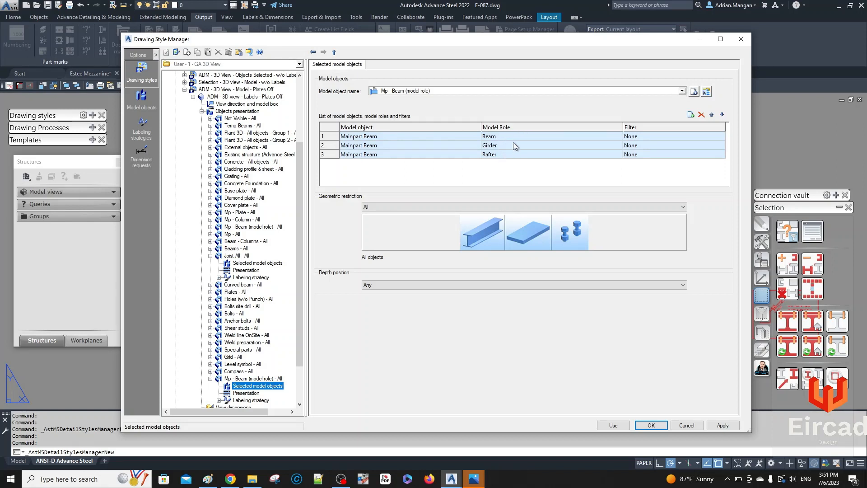
{"action": "left_click", "coordinate": [681, 91]}
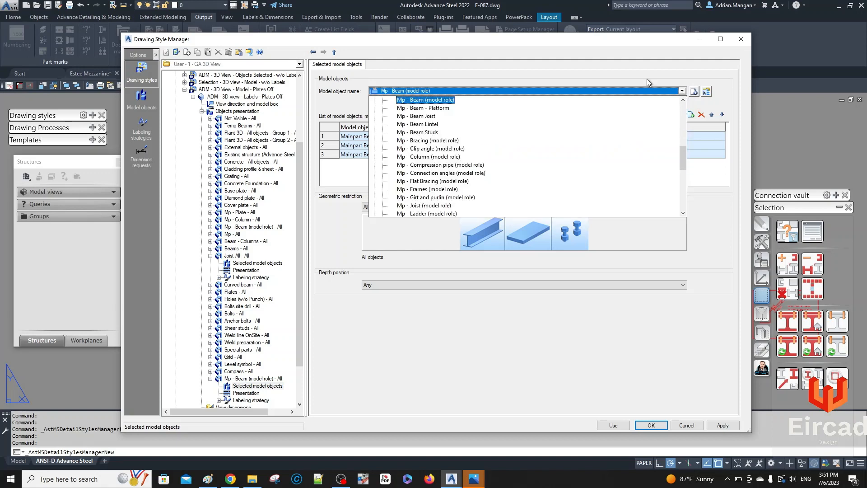
{"action": "left_click", "coordinate": [431, 116]}
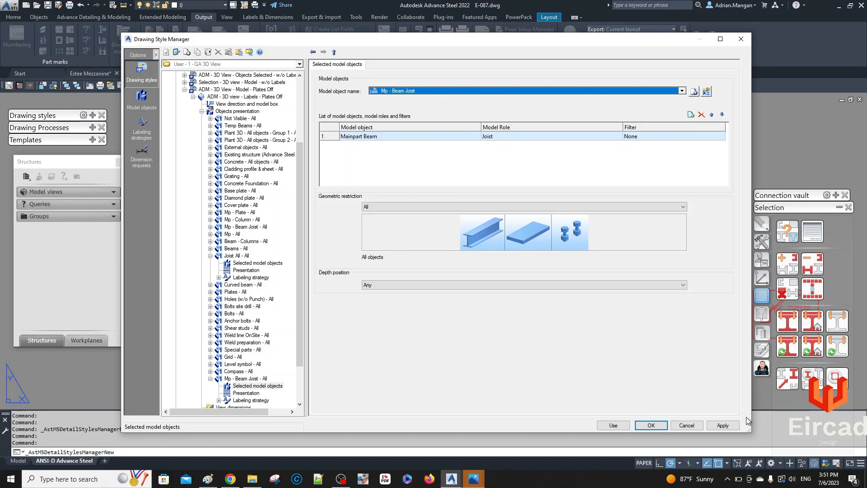
{"action": "left_click", "coordinate": [721, 426]}
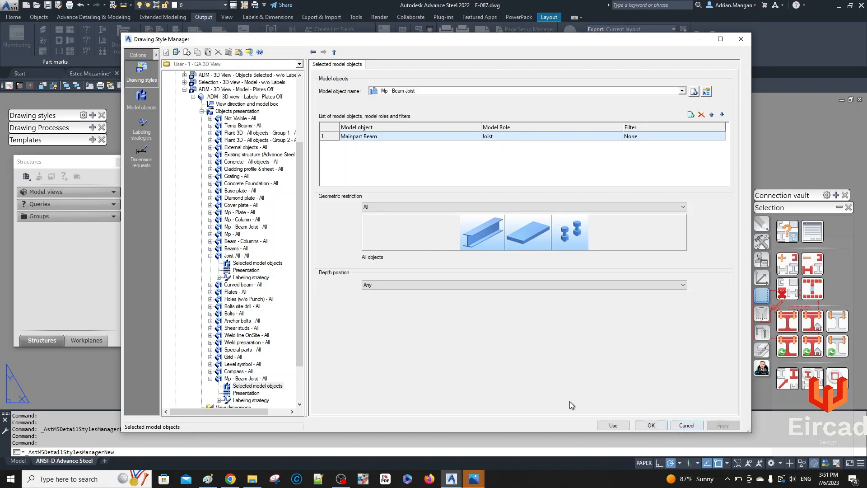
- Move the Mp - Beam Joist entry up the presentation list to directly above Mp - Beam (model role)
{"action": "left_click", "coordinate": [250, 112]}
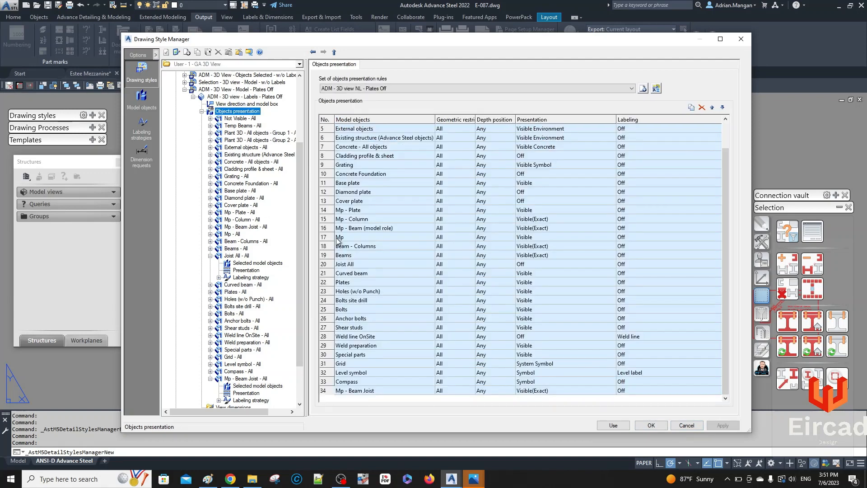
{"action": "left_click", "coordinate": [329, 391]}
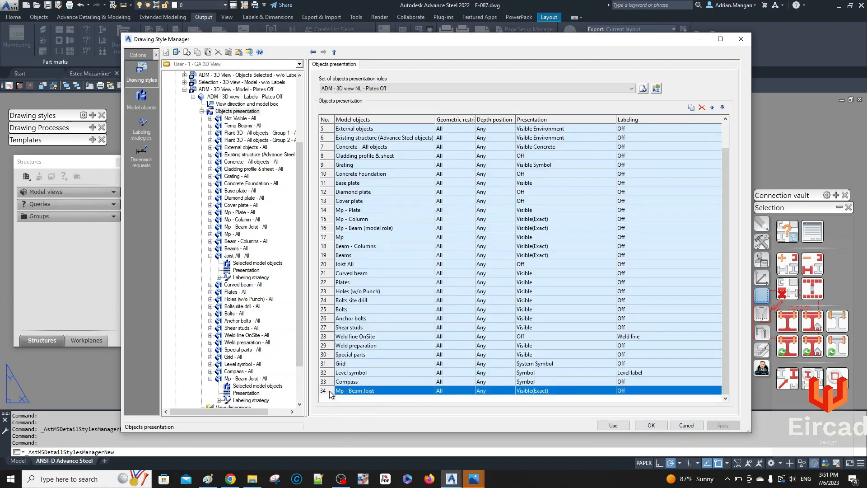
{"action": "left_click", "coordinate": [713, 109]}
{"action": "left_click", "coordinate": [713, 109]}
{"action": "double_click", "coordinate": [713, 108]}
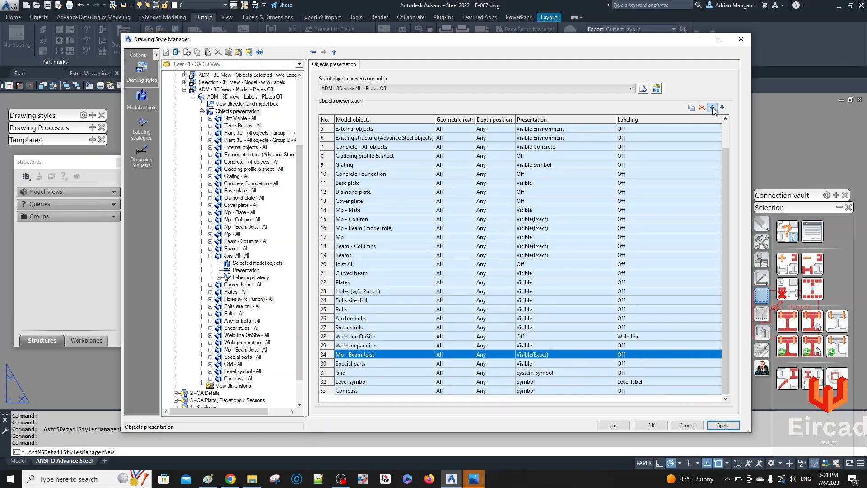
{"action": "left_click", "coordinate": [712, 109]}
{"action": "double_click", "coordinate": [712, 109]}
{"action": "left_click", "coordinate": [712, 109]}
{"action": "double_click", "coordinate": [712, 108]}
{"action": "double_click", "coordinate": [712, 108]}
{"action": "double_click", "coordinate": [713, 109]}
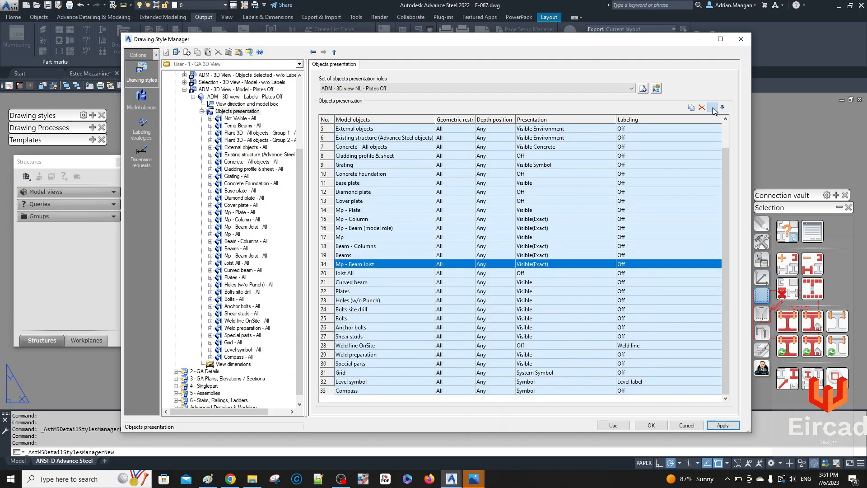
{"action": "double_click", "coordinate": [713, 108]}
{"action": "double_click", "coordinate": [712, 109]}
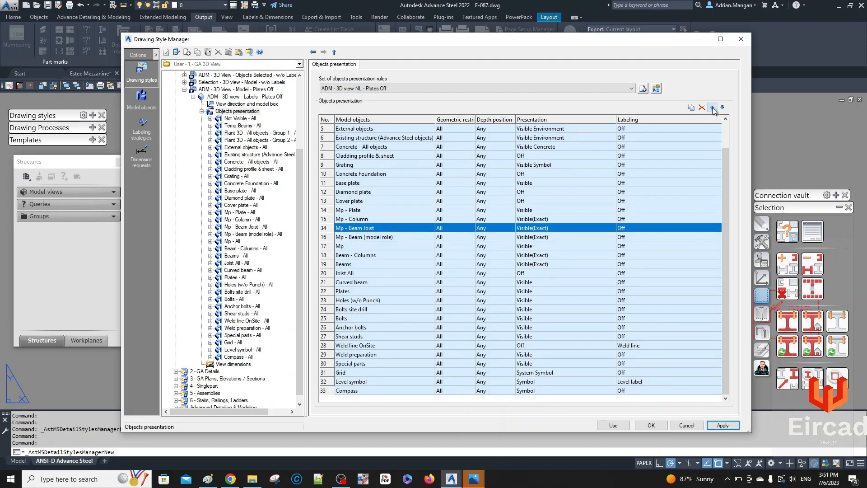
- Set the presentation of the Mp - Beam Joist entry to System and apply the change
{"action": "left_click", "coordinate": [606, 227]}
{"action": "left_click", "coordinate": [611, 228]}
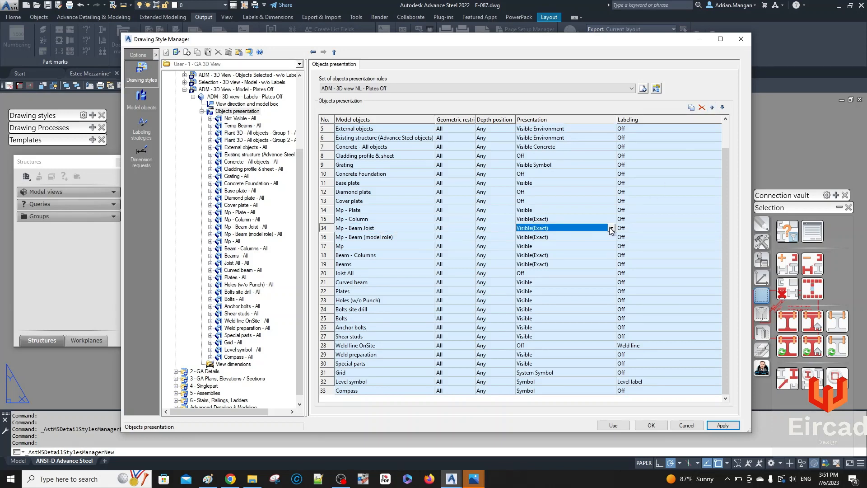
{"action": "left_click", "coordinate": [608, 228]}
{"action": "scroll", "coordinate": [569, 258], "scroll_direction": "up", "scroll_amount": 10}
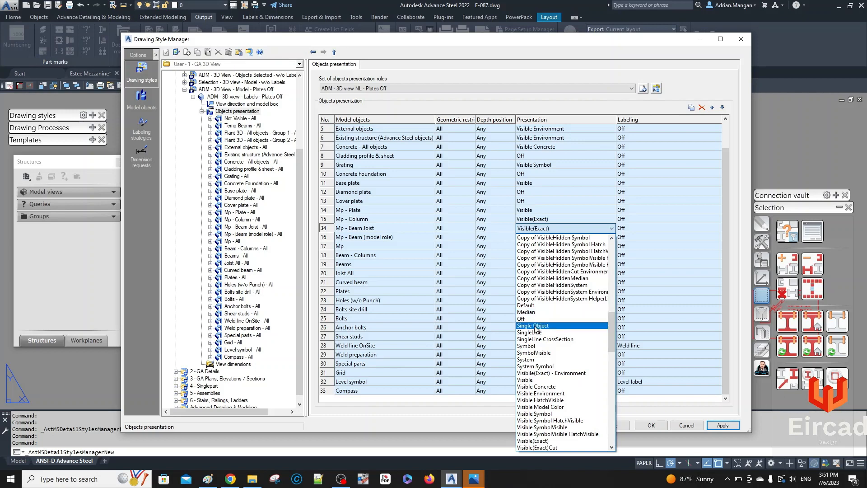
{"action": "left_click", "coordinate": [532, 359]}
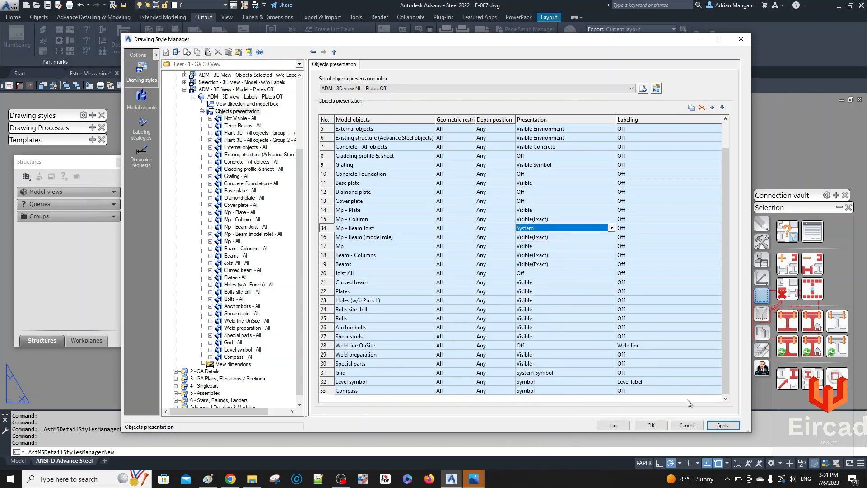
{"action": "left_click", "coordinate": [718, 426]}
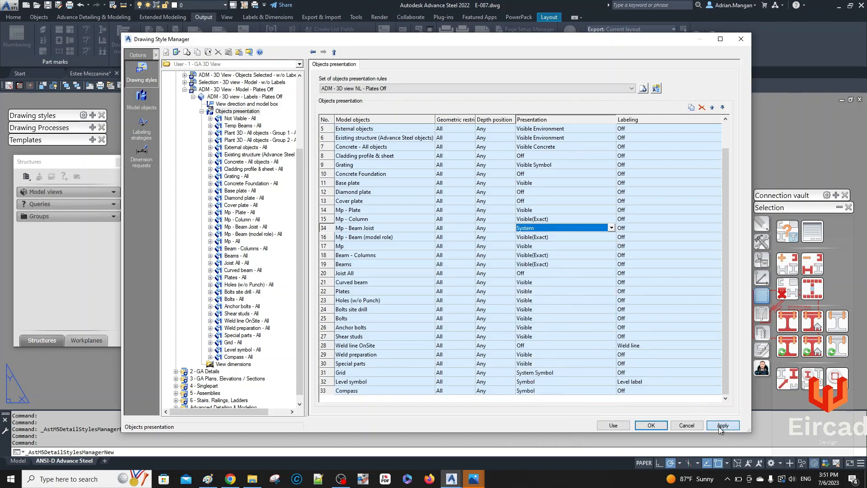
- Use the Plates Off drawing style on the lower Isometric - Area B detail view of the sheet
{"action": "left_click", "coordinate": [611, 425]}
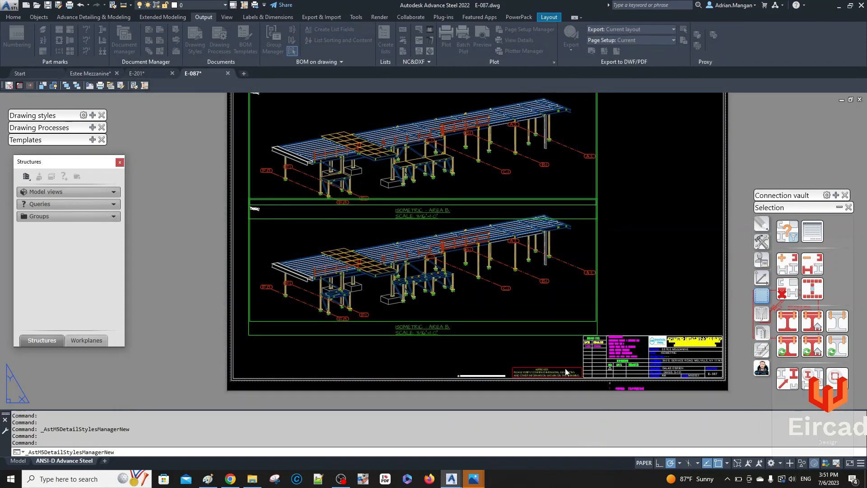
{"action": "scroll", "coordinate": [468, 265], "scroll_direction": "up", "scroll_amount": 4}
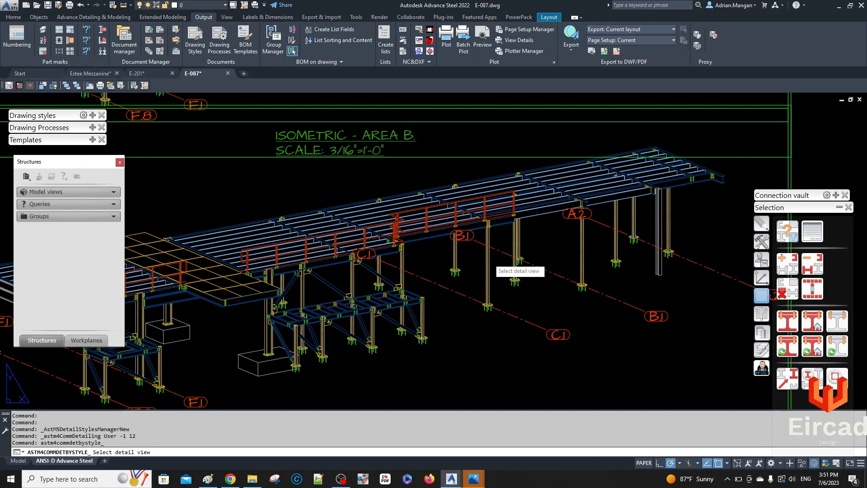
{"action": "left_click", "coordinate": [493, 265]}
{"action": "left_click", "coordinate": [496, 266]}
{"action": "left_click", "coordinate": [491, 262]}
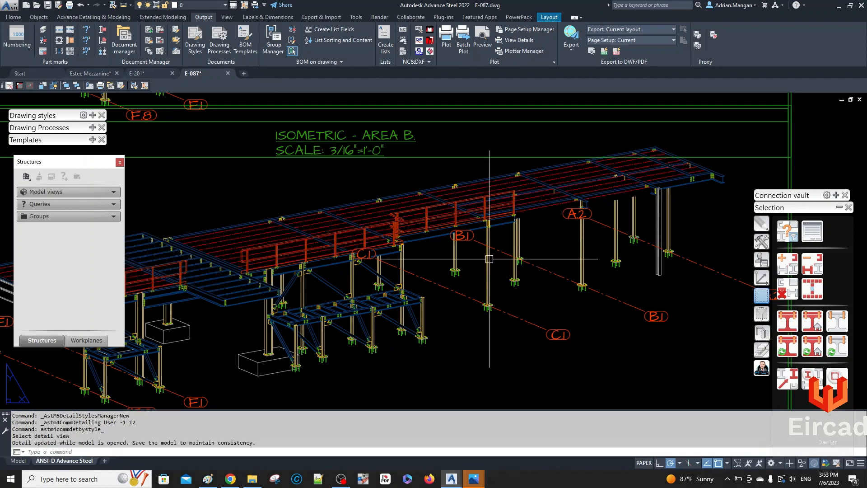
- Examine how the joists and their connections are displayed in the lower Isometric - Area B detail view
{"action": "scroll", "coordinate": [590, 266], "scroll_direction": "down", "scroll_amount": 5}
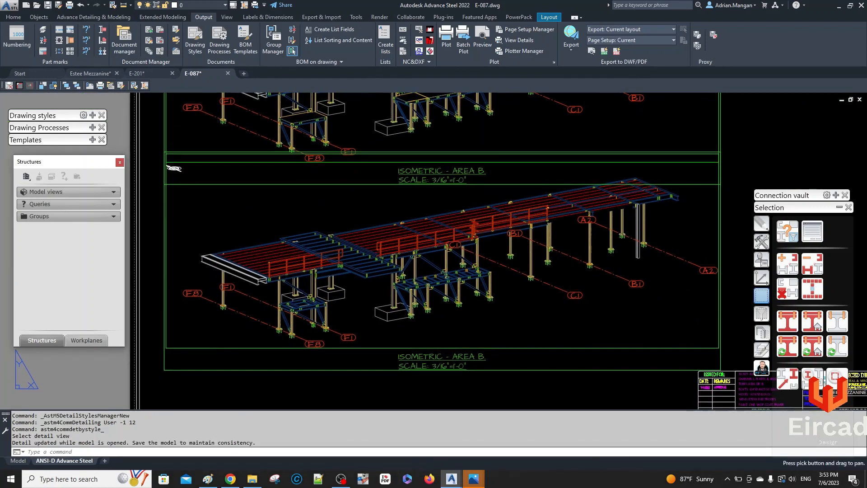
{"action": "scroll", "coordinate": [341, 262], "scroll_direction": "up", "scroll_amount": 10}
{"action": "scroll", "coordinate": [342, 262], "scroll_direction": "down", "scroll_amount": 5}
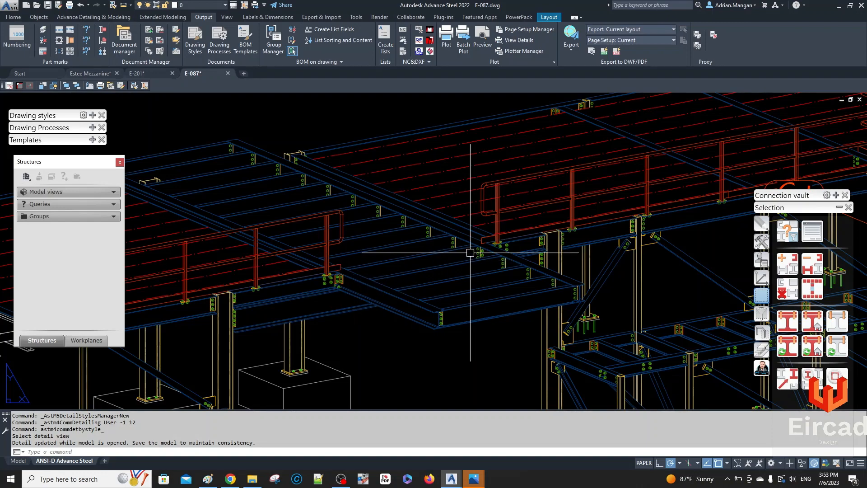
{"action": "scroll", "coordinate": [696, 147], "scroll_direction": "down", "scroll_amount": 3}
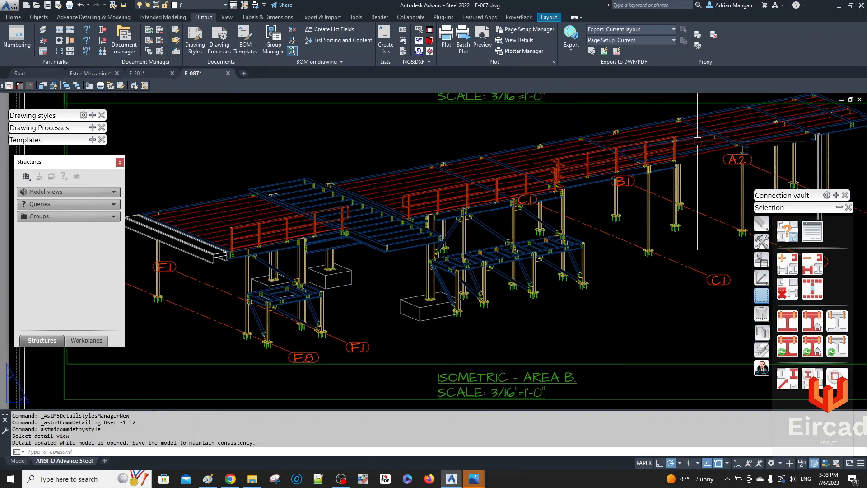
{"action": "scroll", "coordinate": [696, 147], "scroll_direction": "up", "scroll_amount": 8}
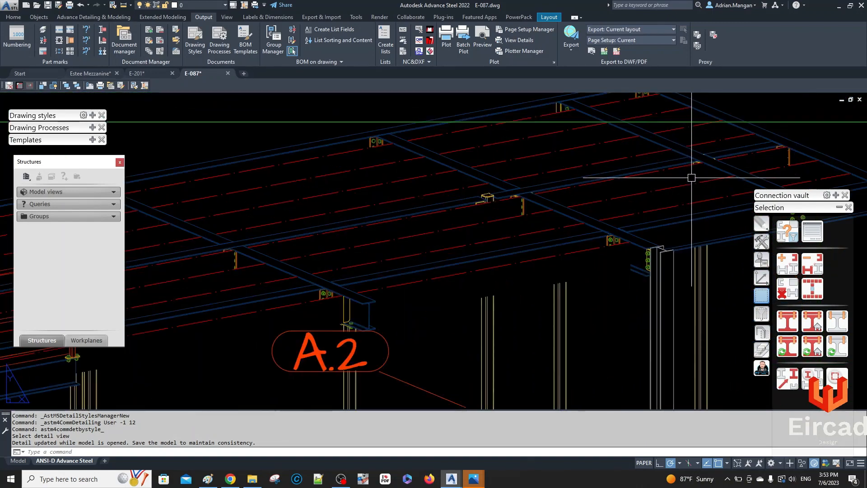
{"action": "scroll", "coordinate": [691, 177], "scroll_direction": "down", "scroll_amount": 5}
{"action": "scroll", "coordinate": [691, 178], "scroll_direction": "up", "scroll_amount": 5}
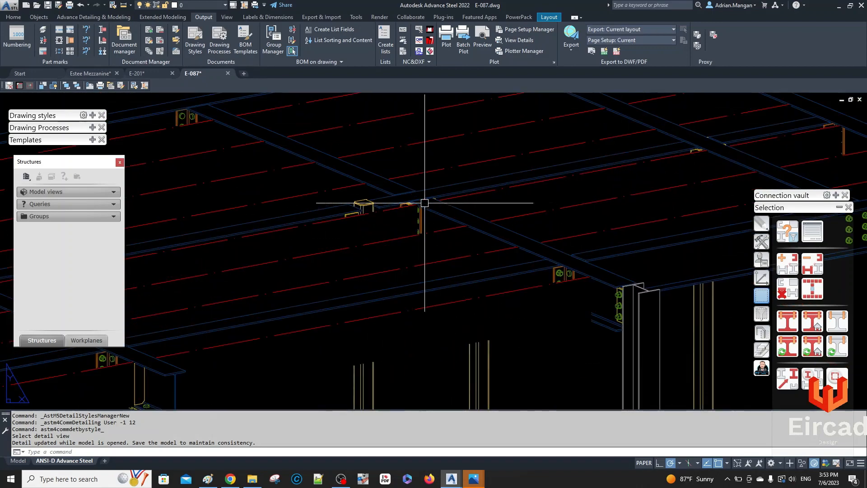
{"action": "scroll", "coordinate": [421, 201], "scroll_direction": "up", "scroll_amount": 3}
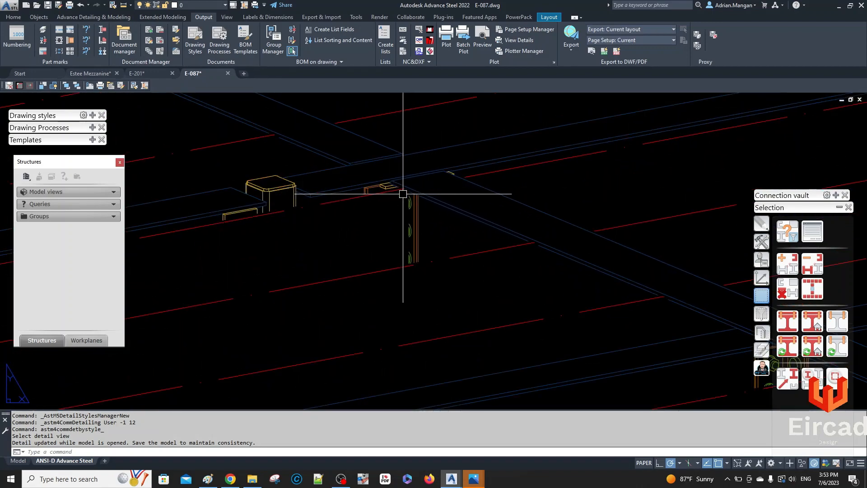
{"action": "scroll", "coordinate": [486, 199], "scroll_direction": "down", "scroll_amount": 5}
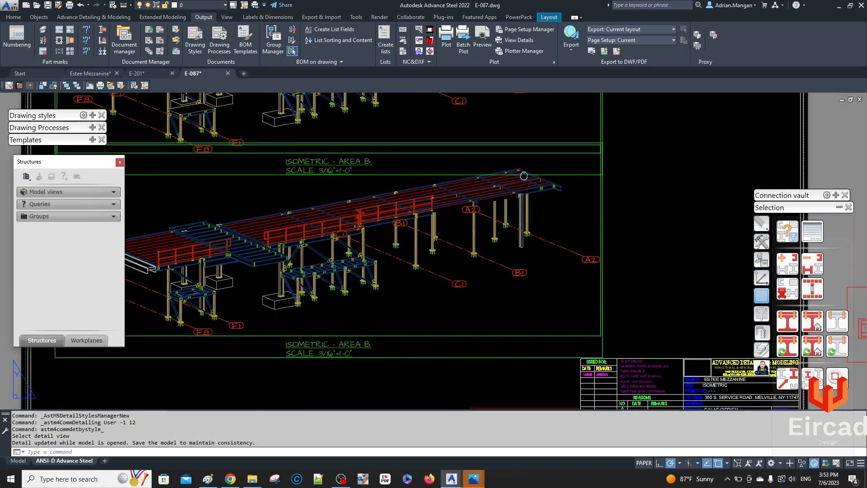
- Set the presentation of the Mp - Beam Joist entry to Off in the ADM - 3D view NL - Plates Off rules
{"action": "left_click", "coordinate": [149, 45]}
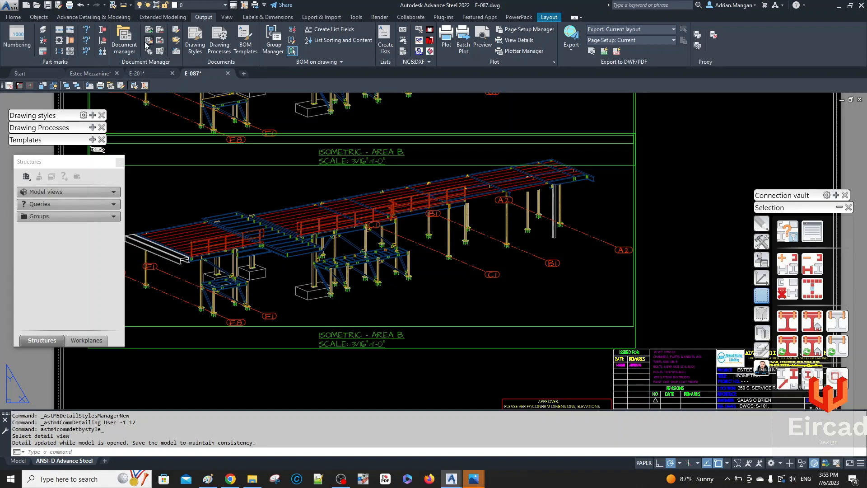
{"action": "left_click", "coordinate": [141, 48]}
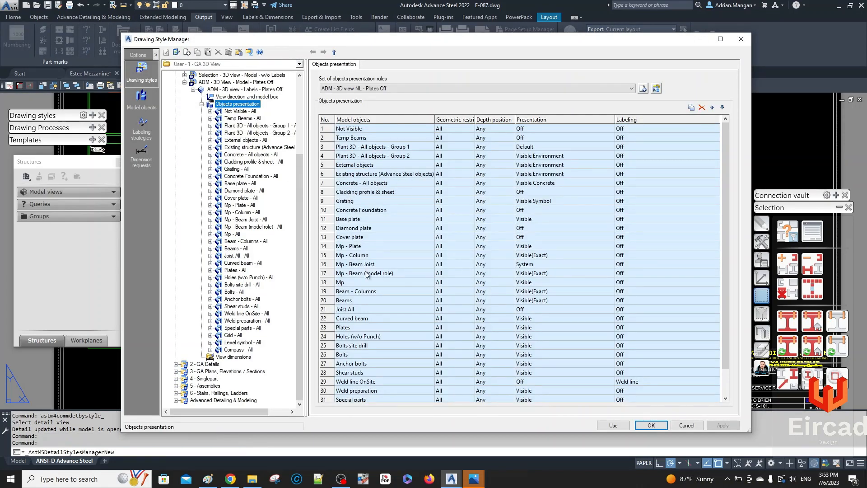
{"action": "left_click", "coordinate": [335, 266]}
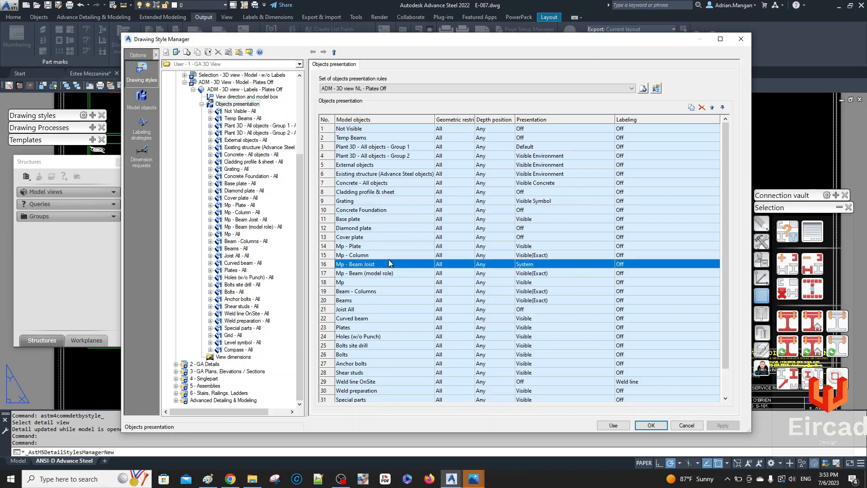
{"action": "left_click", "coordinate": [603, 265]}
{"action": "left_click", "coordinate": [612, 265]}
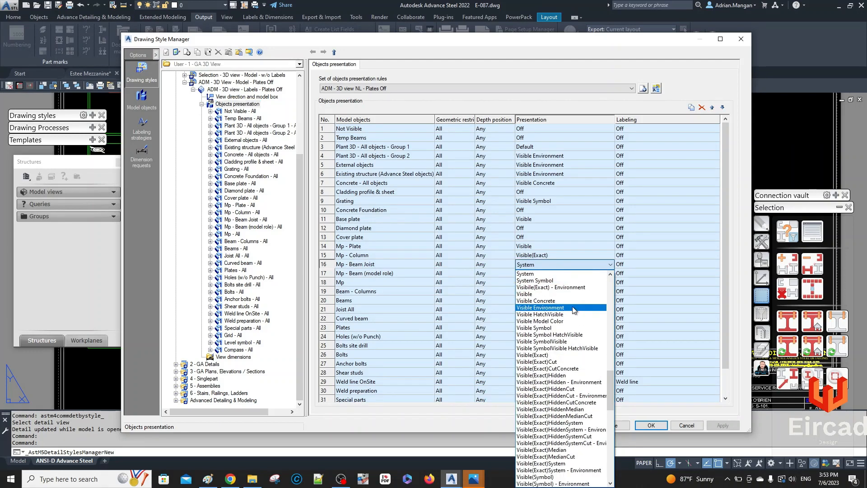
{"action": "scroll", "coordinate": [564, 312], "scroll_direction": "up", "scroll_amount": 3}
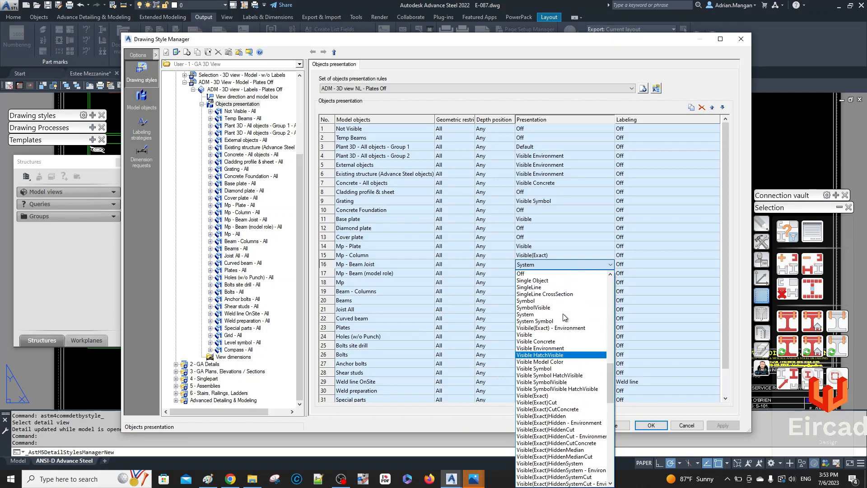
{"action": "scroll", "coordinate": [554, 313], "scroll_direction": "up", "scroll_amount": 3}
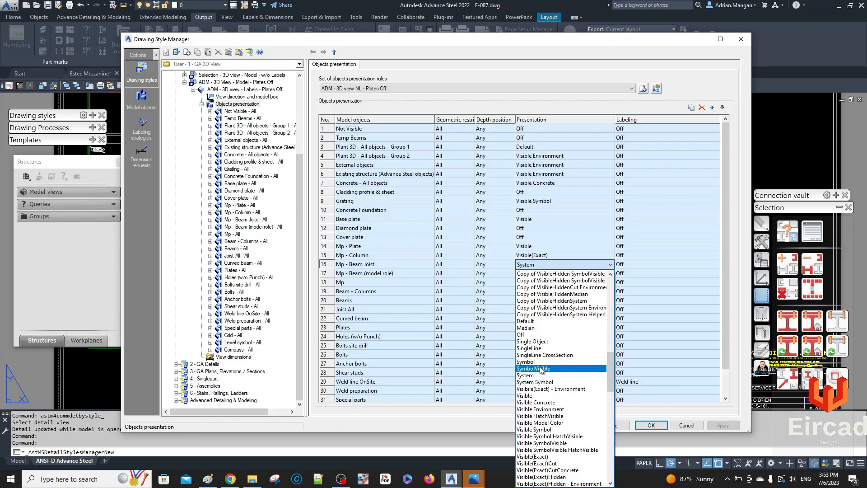
{"action": "left_click", "coordinate": [550, 335]}
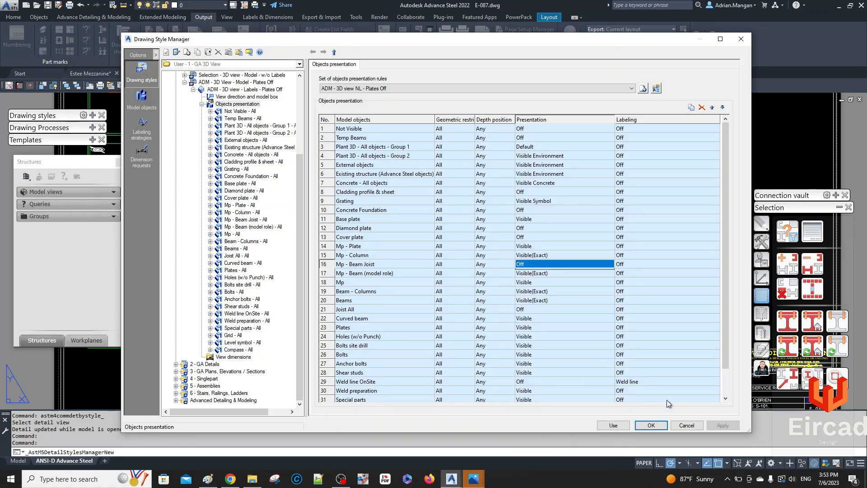
- Apply the rule change and use the Plates Off drawing style on the lower Isometric - Area B detail view
{"action": "left_click", "coordinate": [715, 427]}
{"action": "left_click", "coordinate": [600, 429]}
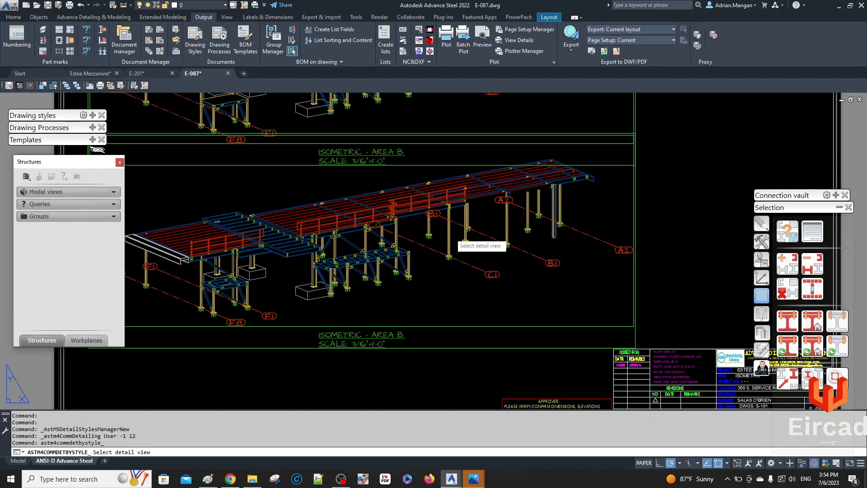
{"action": "left_click", "coordinate": [455, 242]}
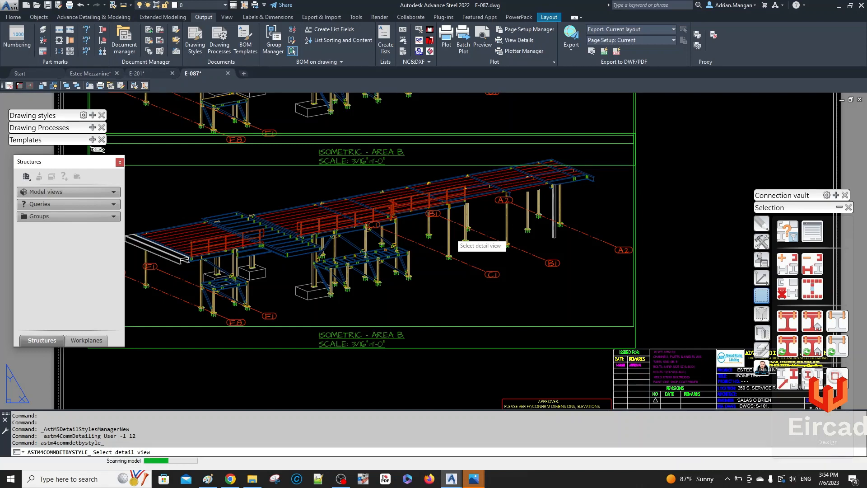